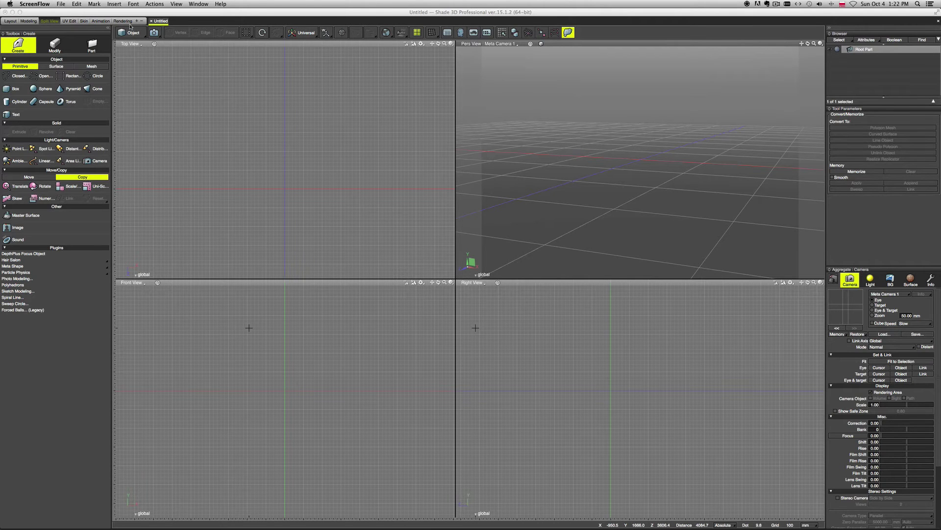
Look through the Layout and Modeling workspaces, orbiting the perspective view
left_click(10, 21)
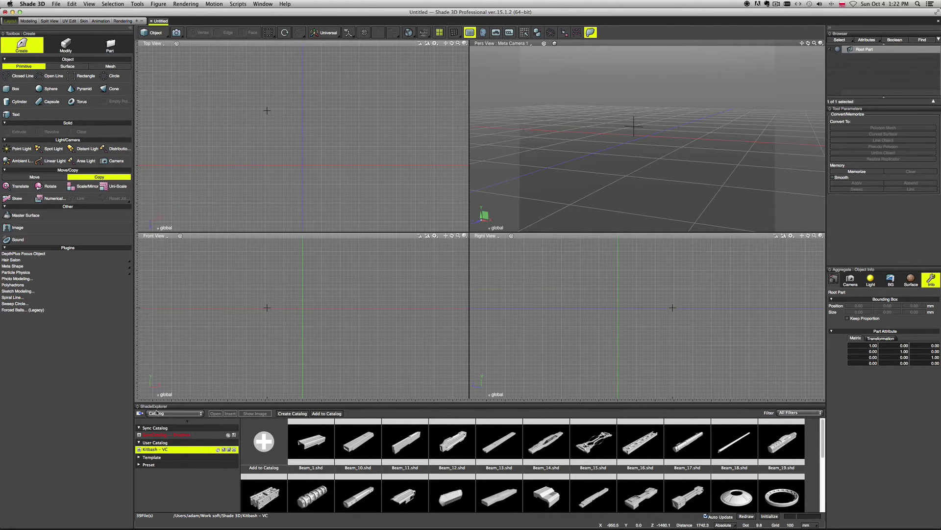
scroll(416, 476, "down", 2)
scroll(416, 477, "up", 2)
left_click(28, 21)
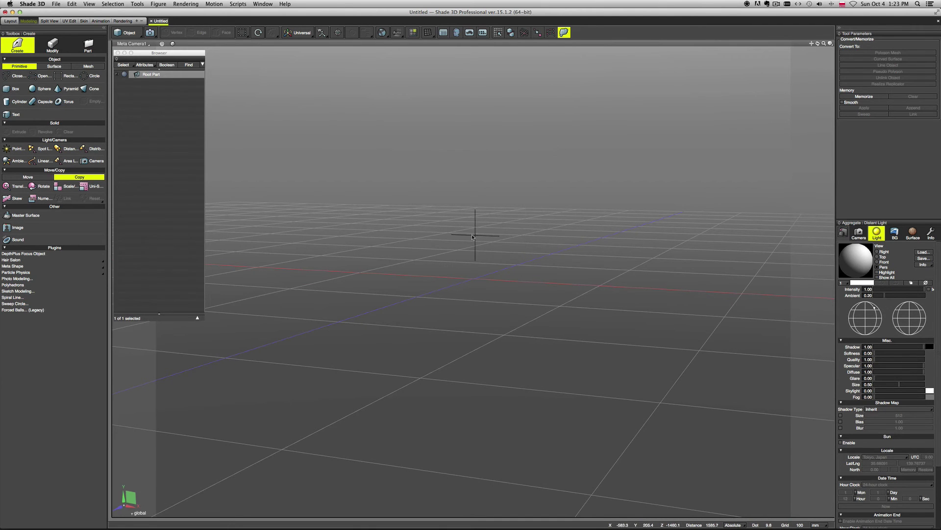
mouse_move(471, 226)
middle_mouse_down()
mouse_move(500, 238)
mouse_move(440, 238)
mouse_move(457, 237)
middle_mouse_up()
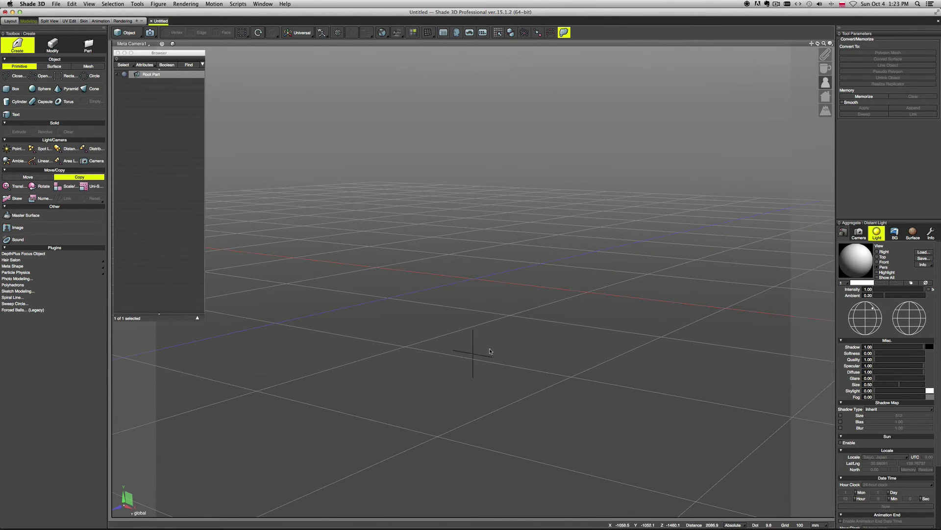
middle_click_drag(481, 283, 494, 283)
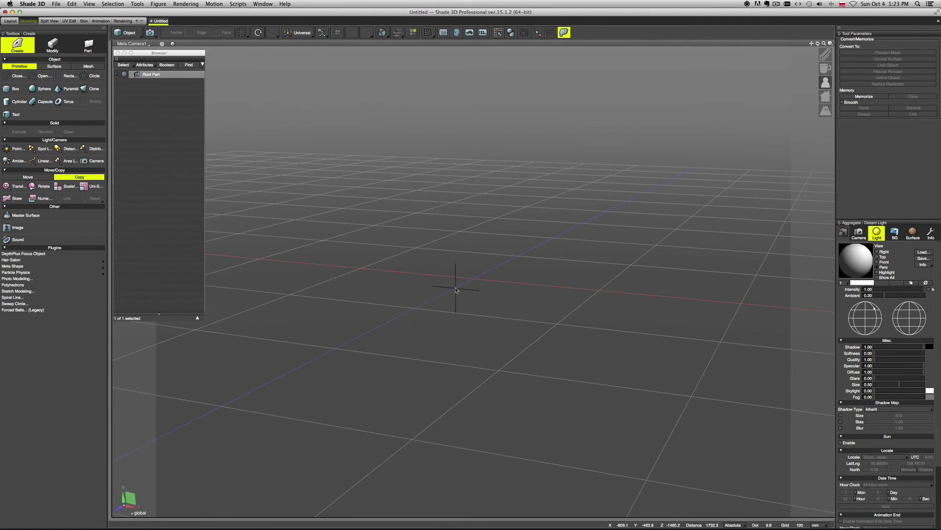
Try out the Split View workspace's view list and 3D cursor, then go to UV Edit
left_click(49, 21)
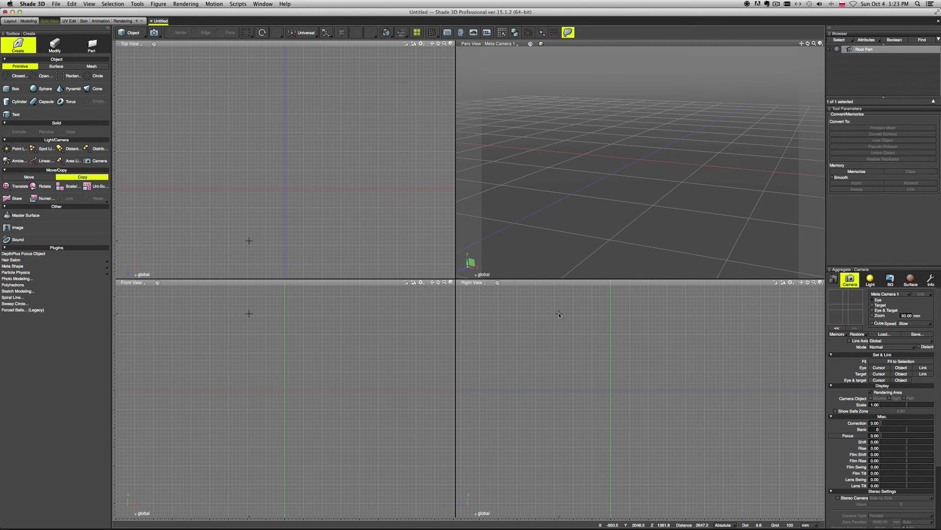
left_click(472, 282)
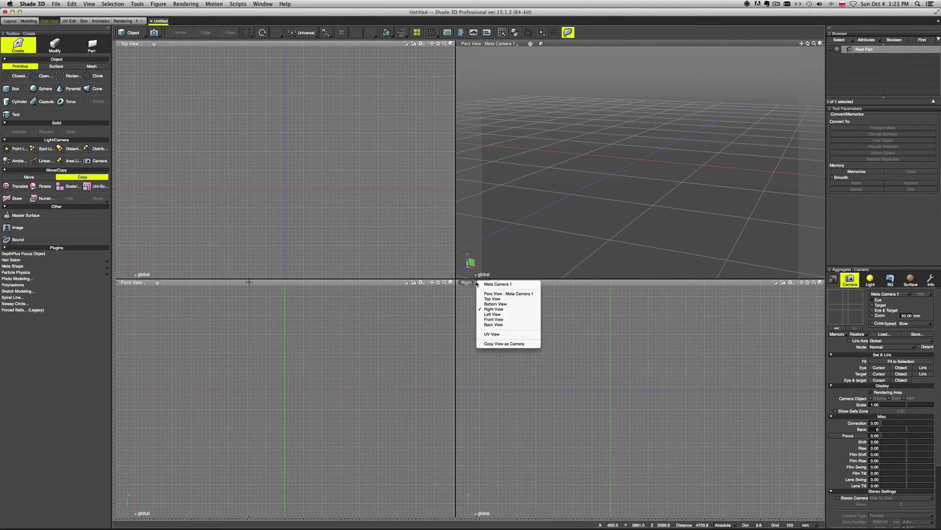
left_click(558, 294)
left_click_drag(641, 179, 618, 163)
left_click(301, 132)
left_click(339, 112)
left_click(249, 133)
In the UV Edit workspace, place the cursor in the perspective and UV views
left_click(69, 21)
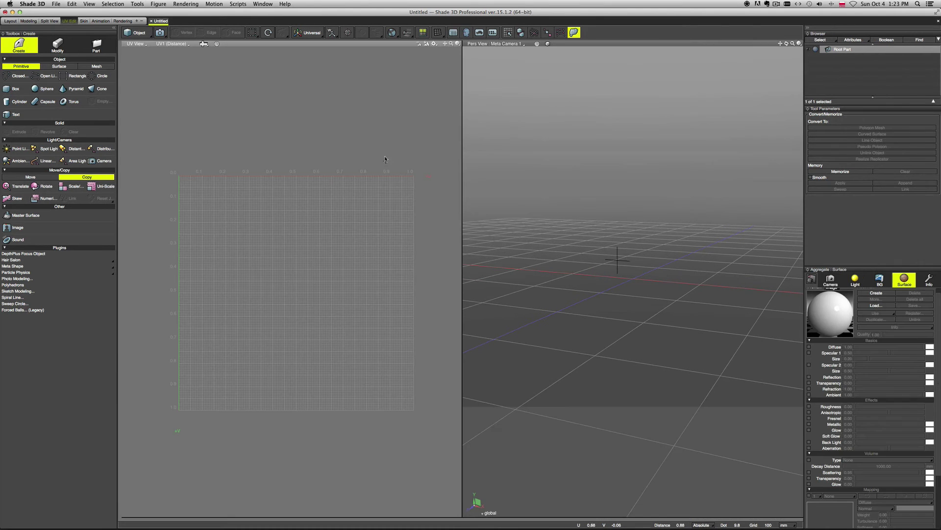
scroll(346, 255, "up", 3)
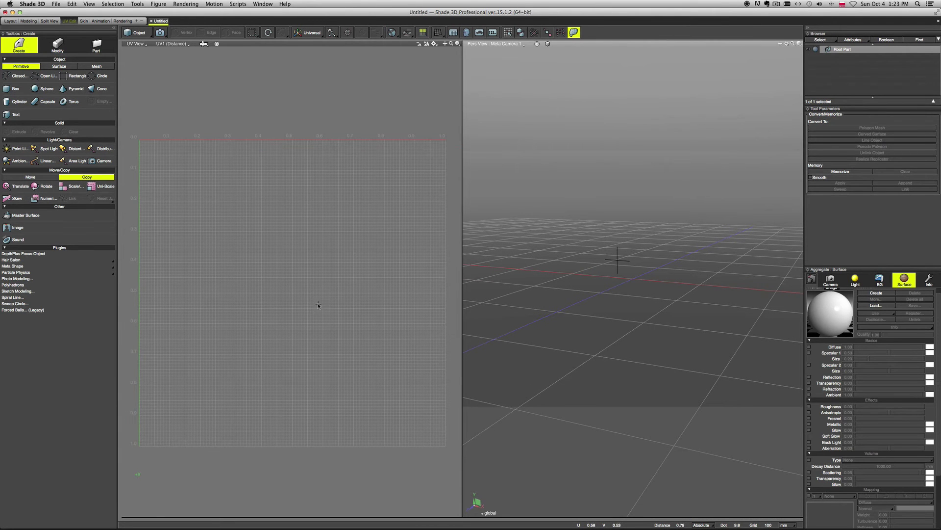
left_click(576, 283)
left_click(315, 213)
Visit the Skin workspace, moving the 3D cursor in the perspective and Top views
left_click(84, 21)
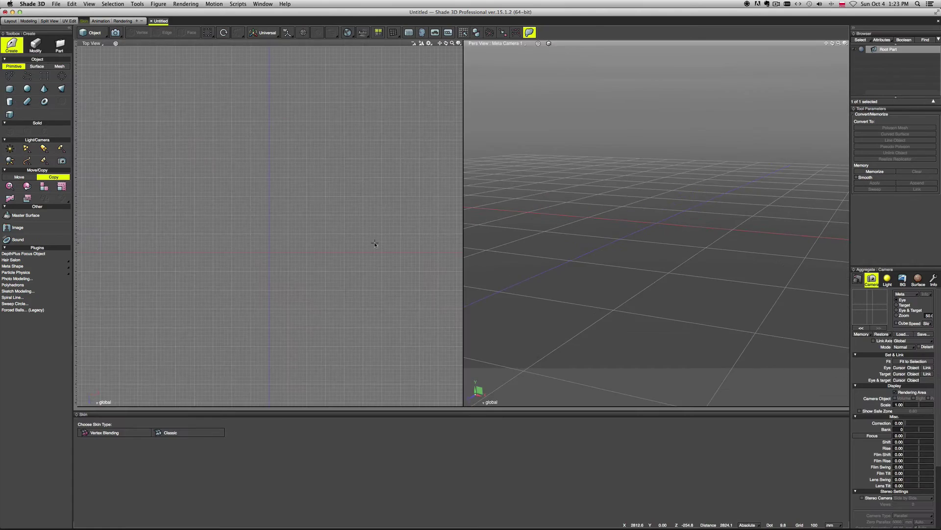
left_click_drag(564, 247, 575, 251)
left_click(504, 276)
left_click_drag(361, 288, 233, 198)
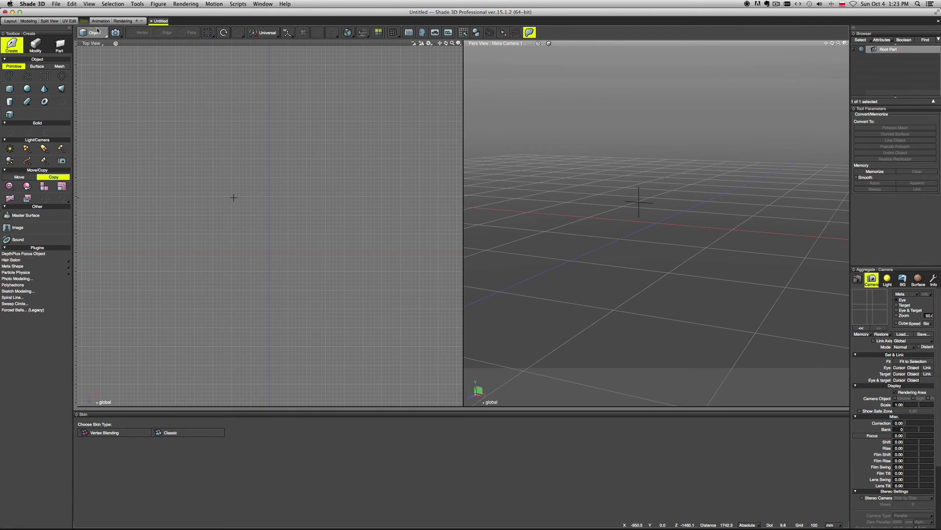
Pass through the Animation workspace to Rendering and orbit its perspective view
left_click(100, 22)
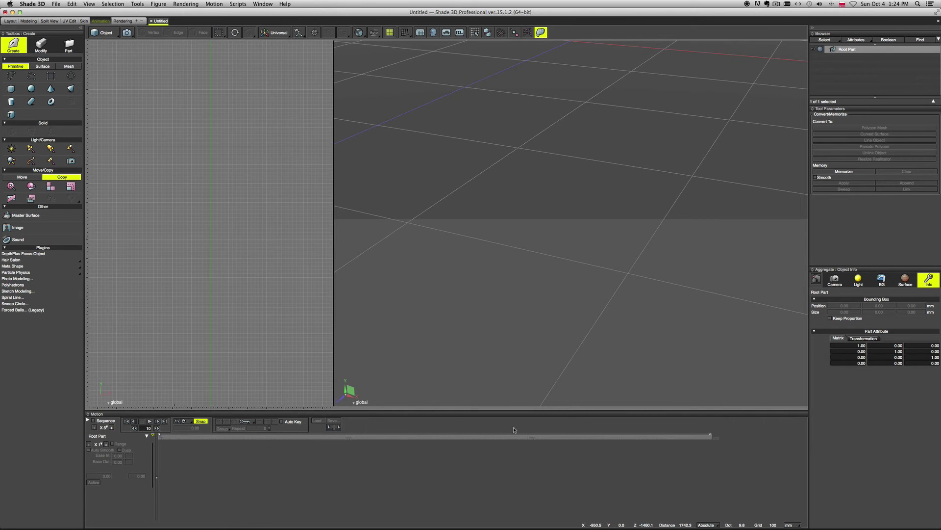
left_click_drag(542, 244, 510, 225)
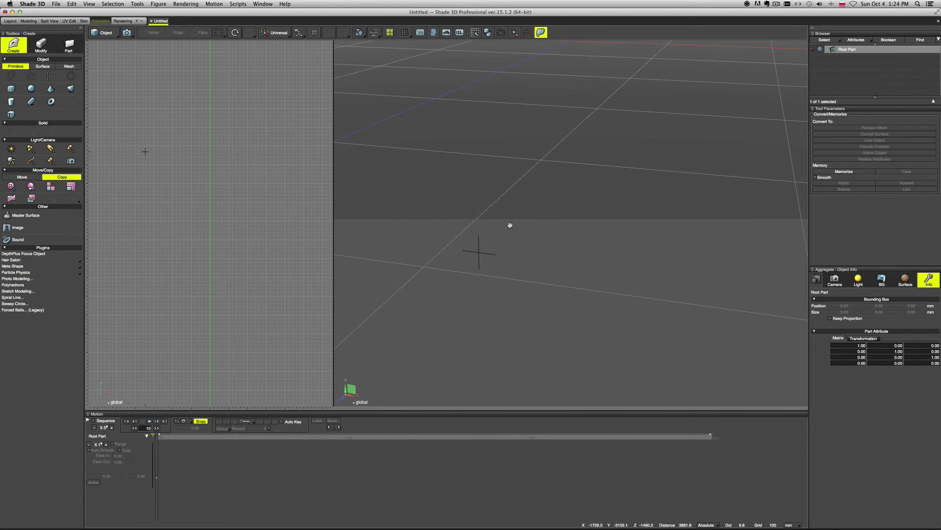
left_click(119, 21)
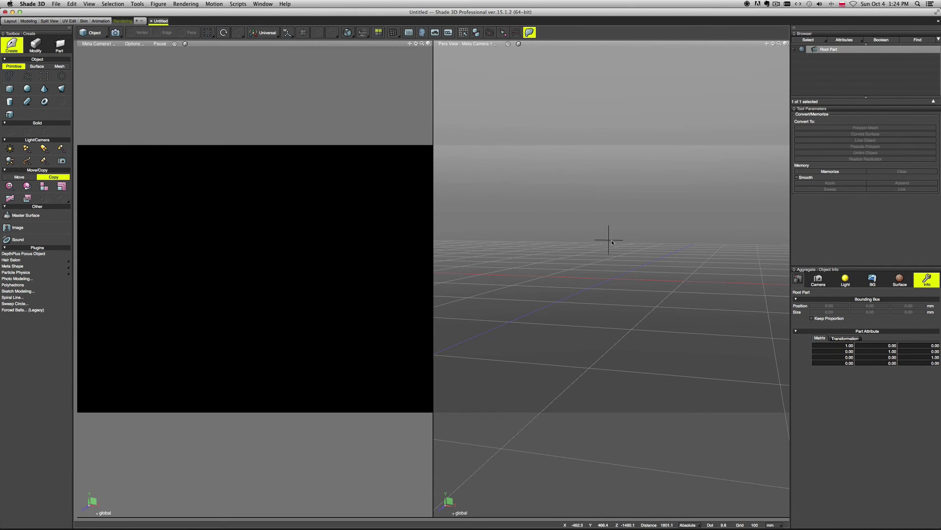
left_click_drag(619, 249, 556, 254)
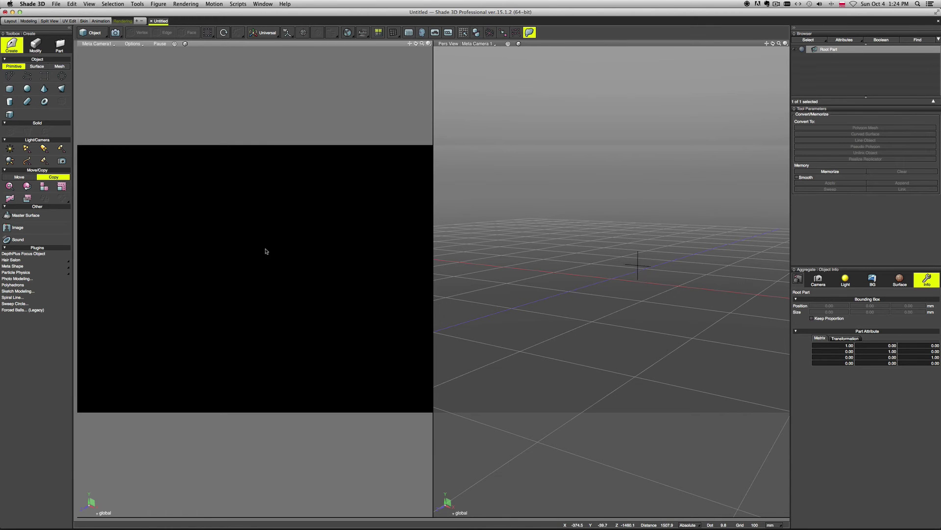
Return to Split View via Modeling, check the perspective camera list, and place the 3D cursor
left_click(29, 21)
left_click(49, 21)
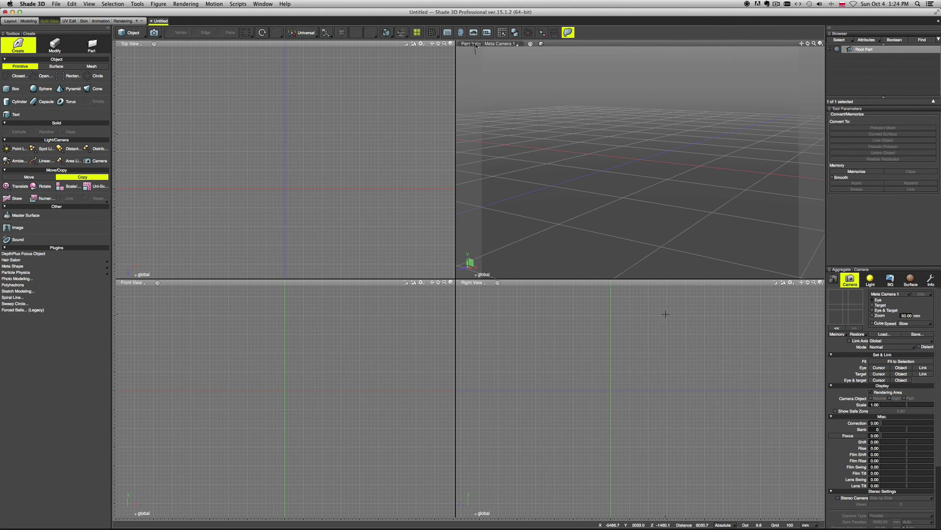
left_click(511, 44)
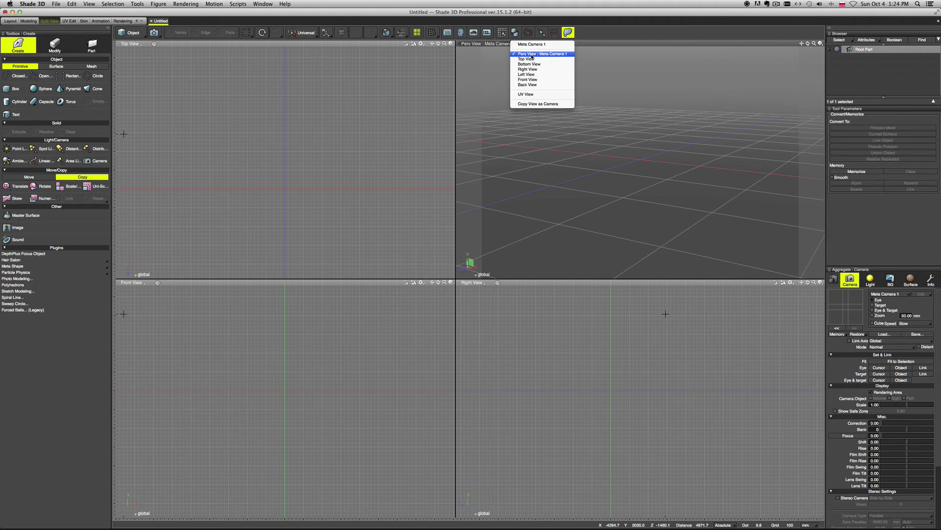
left_click(616, 188)
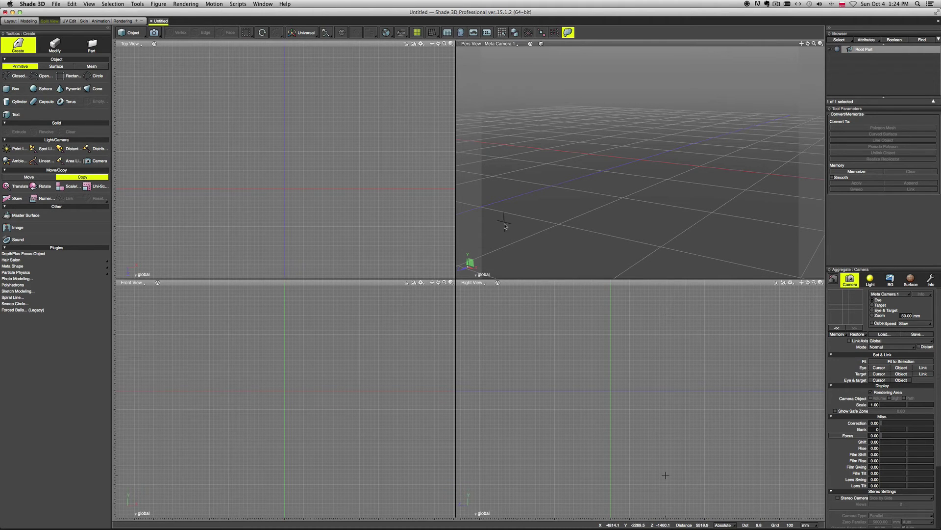
left_click(353, 343)
left_click(574, 169)
left_click(249, 134)
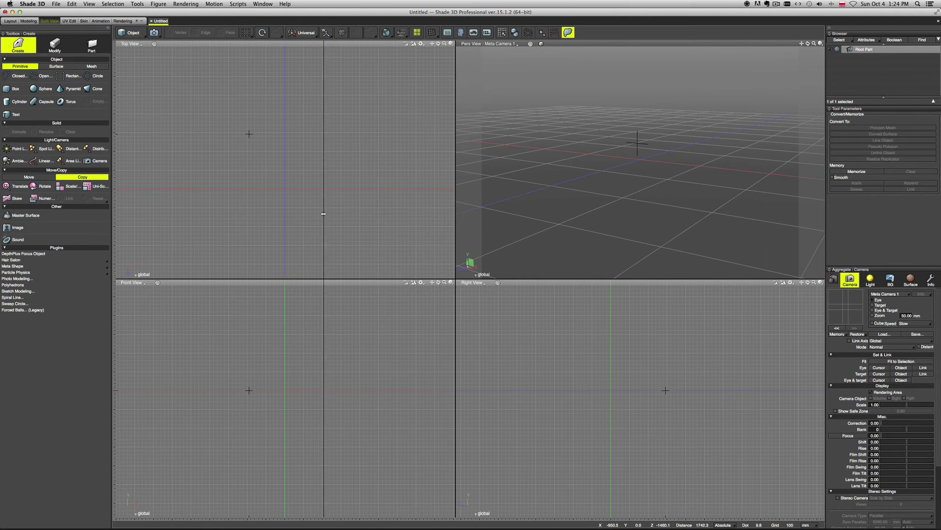
Widen the perspective and right views, make the upper views taller, and open the layout picker
left_click_drag(324, 214, 472, 211)
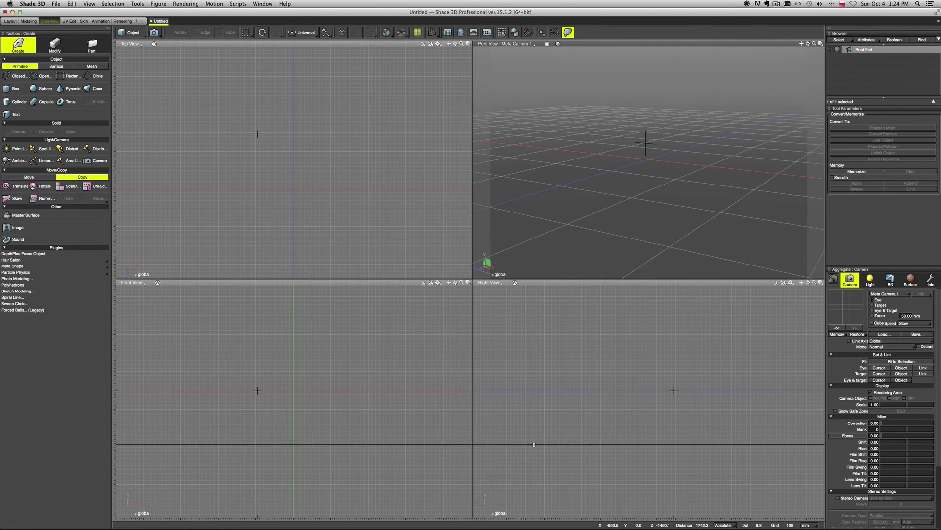
left_click_drag(534, 444, 534, 275)
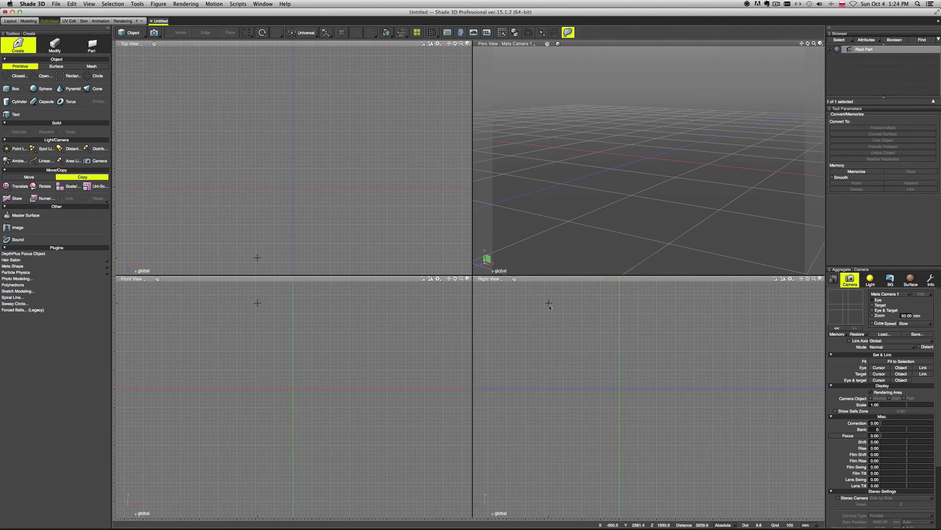
left_click(417, 32)
left_click(417, 32)
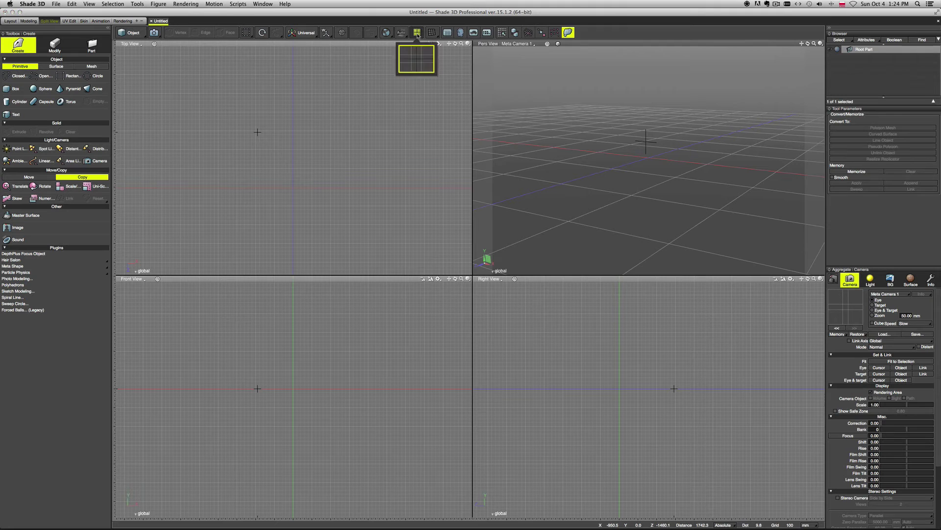
Try the four-view and single-perspective layouts, then go back to four views
left_click(417, 60)
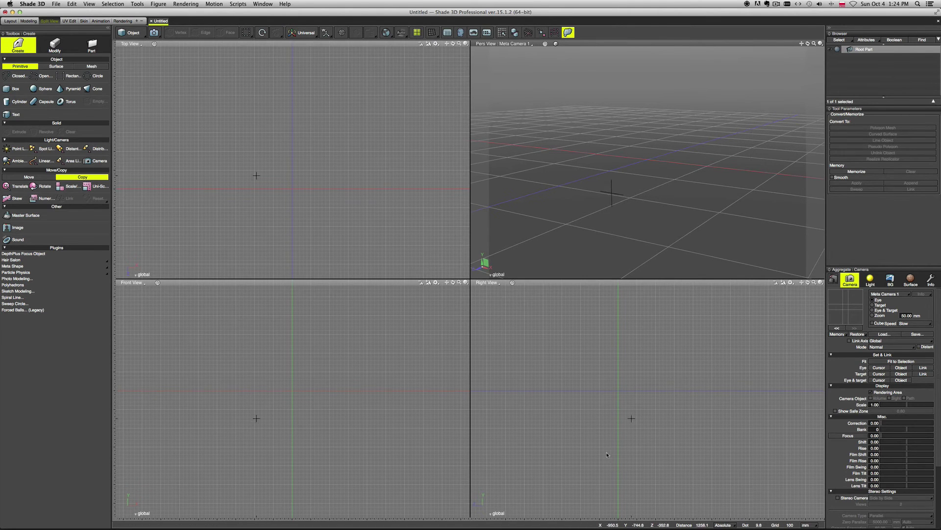
left_click(417, 32)
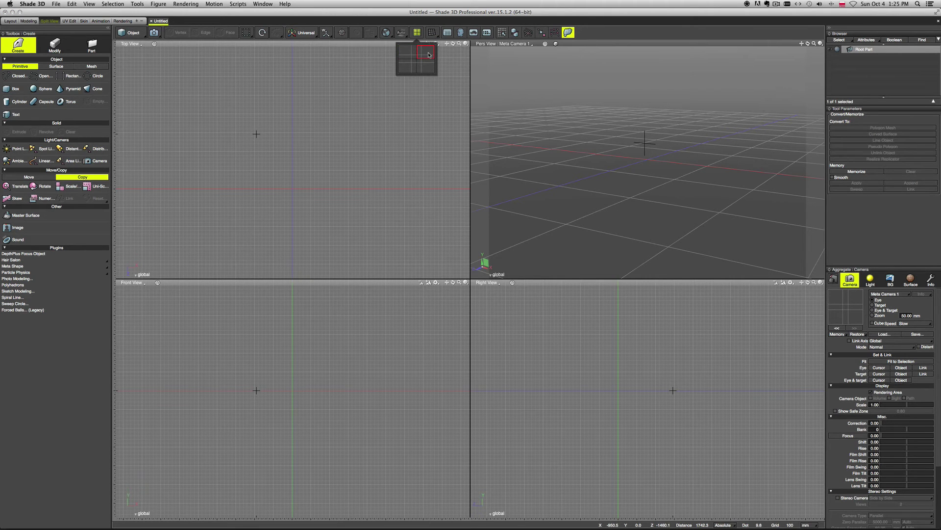
left_click(429, 53)
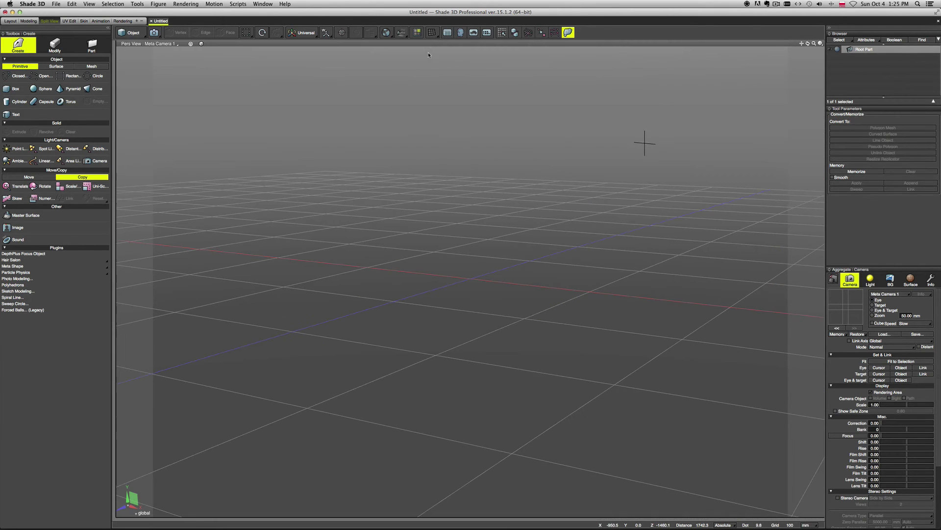
left_click(453, 174)
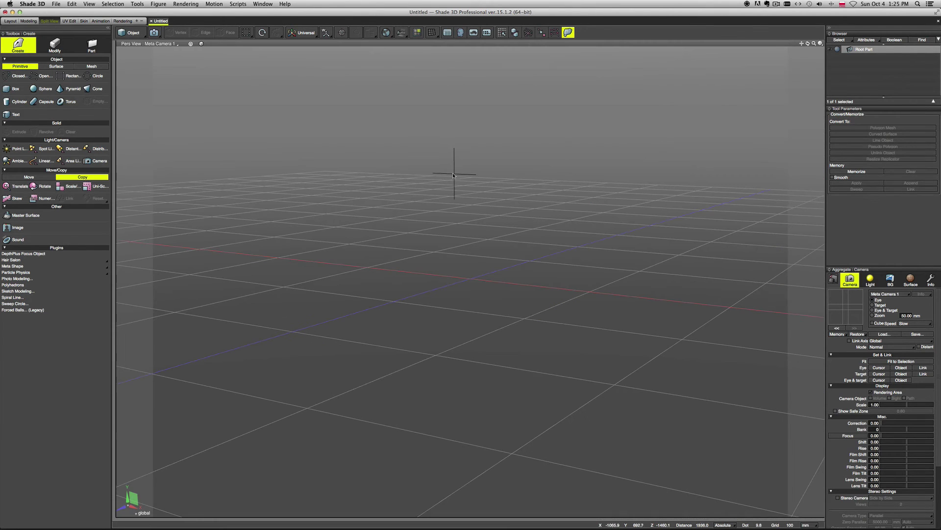
left_click(417, 33)
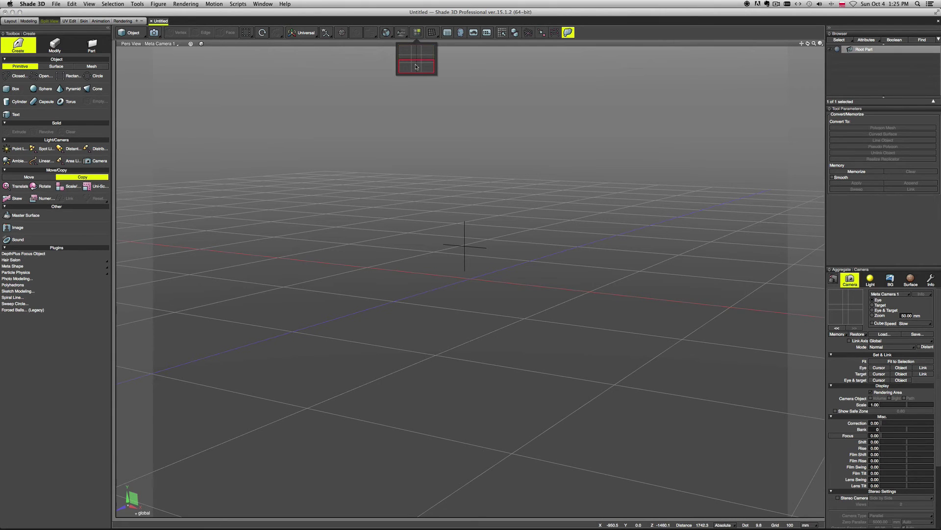
left_click(417, 60)
Try the Top-over-Front layout, then settle on Top, Perspective, Front and Right views
left_click(419, 34)
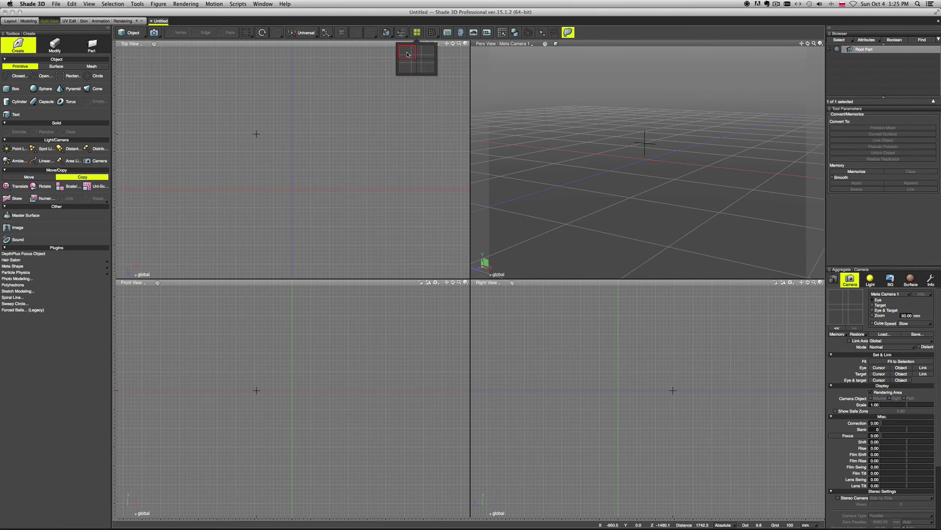
left_click(406, 61)
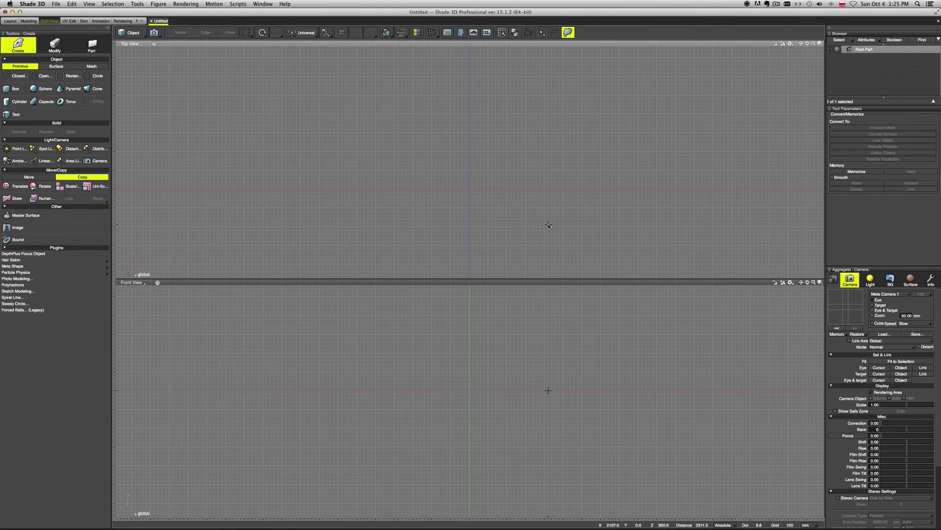
left_click(417, 32)
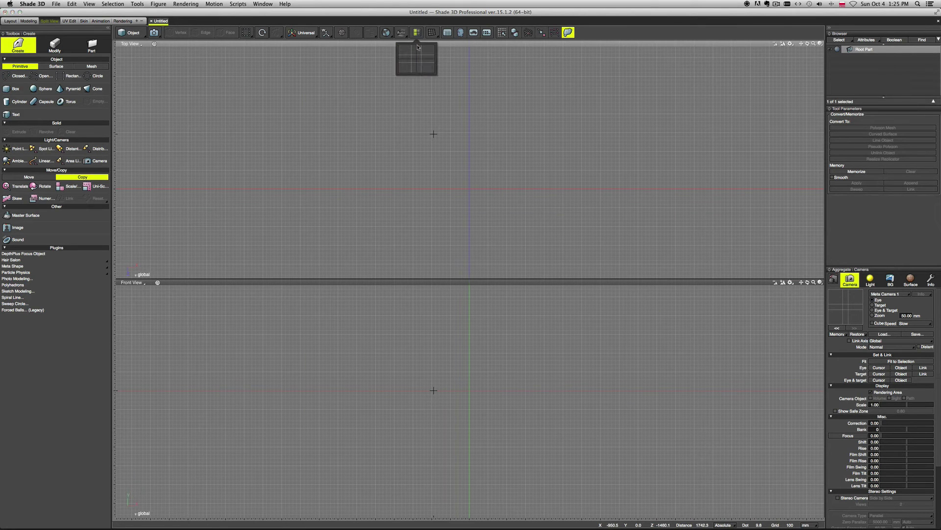
left_click(418, 60)
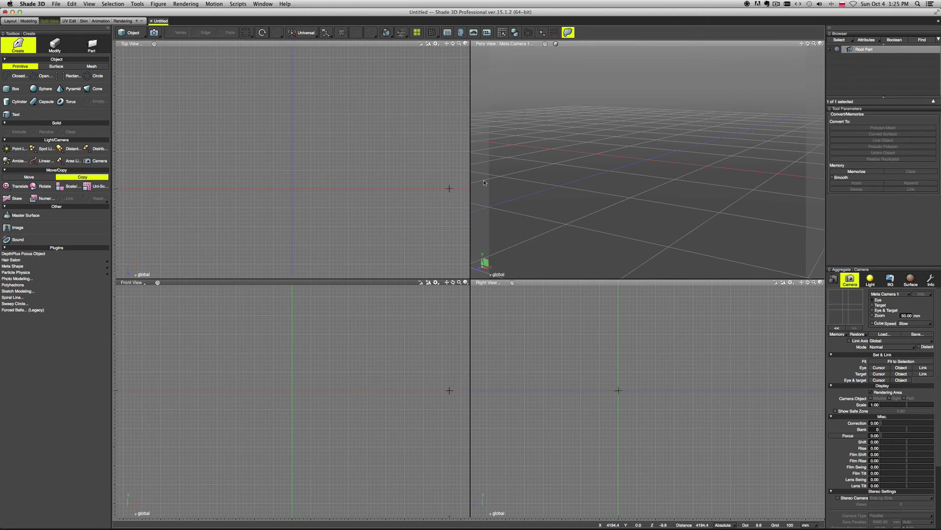
left_click(574, 207)
Drag the Browser out of the right dock into a floating window over the viewports
left_click_drag(573, 207, 854, 148)
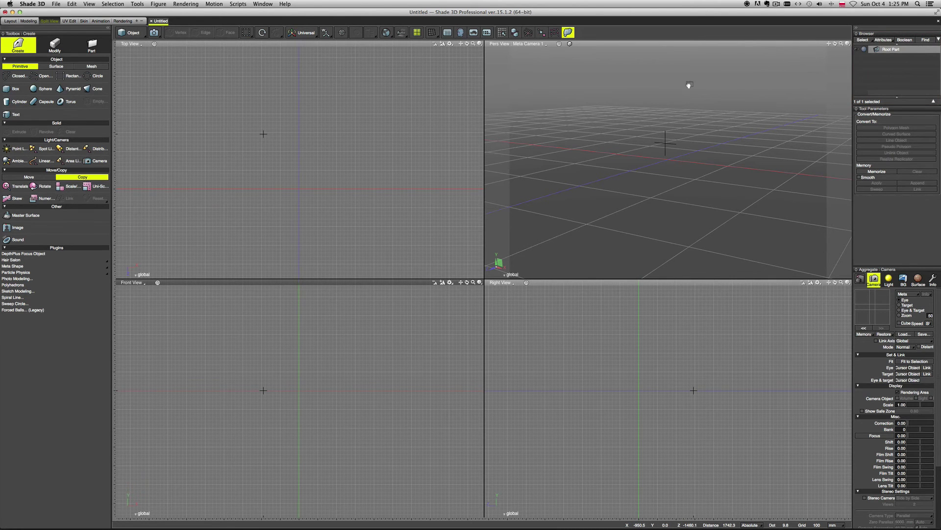
left_click_drag(689, 85, 597, 96)
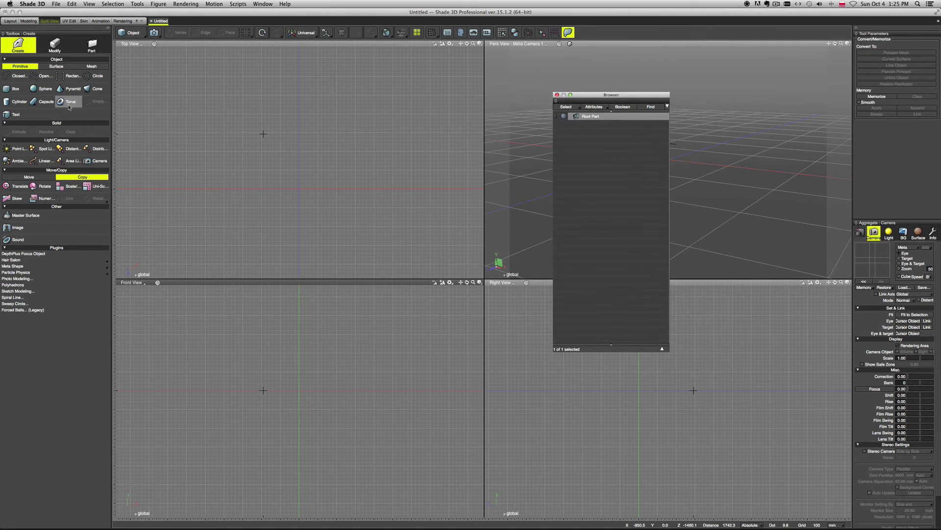
left_click(286, 401)
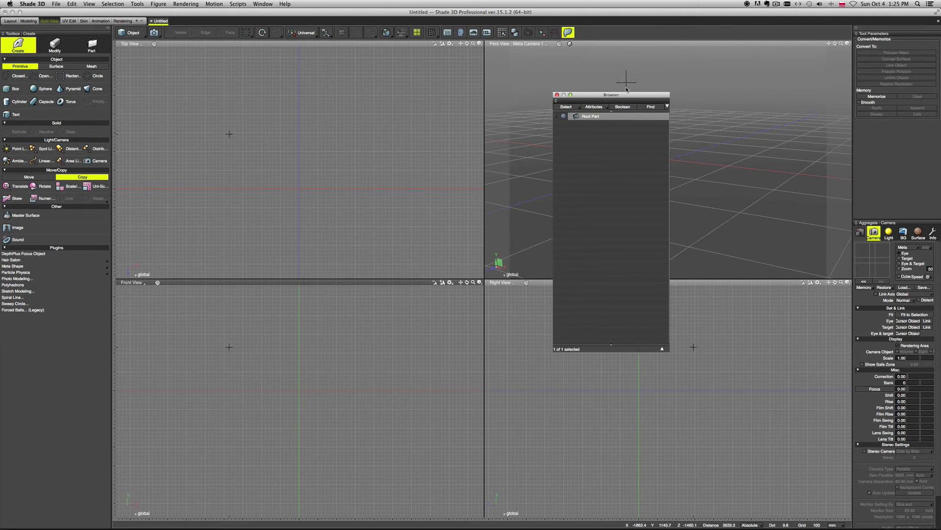
Float the Browser, Tool Parameters and Camera Aggregate panels, collapsing and expanding the Camera panel
left_click_drag(642, 101, 455, 97)
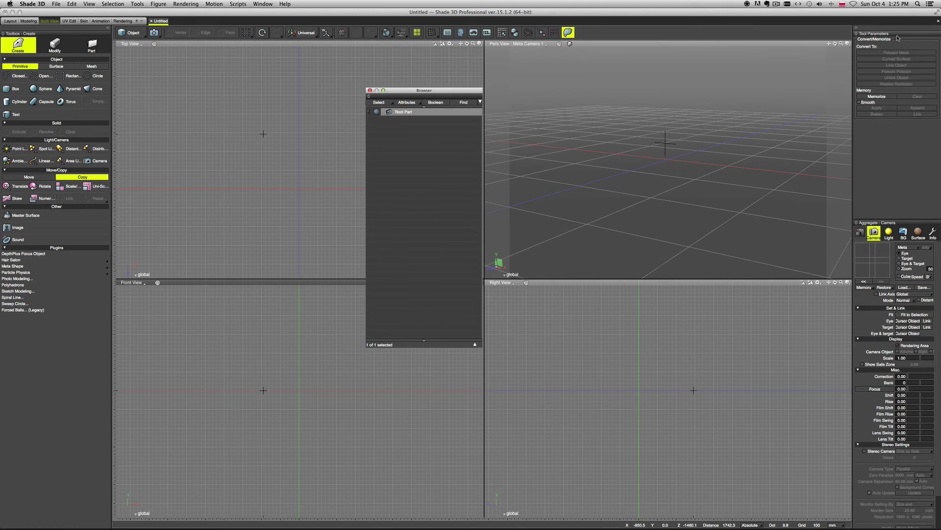
left_click(593, 170)
key("super+t")
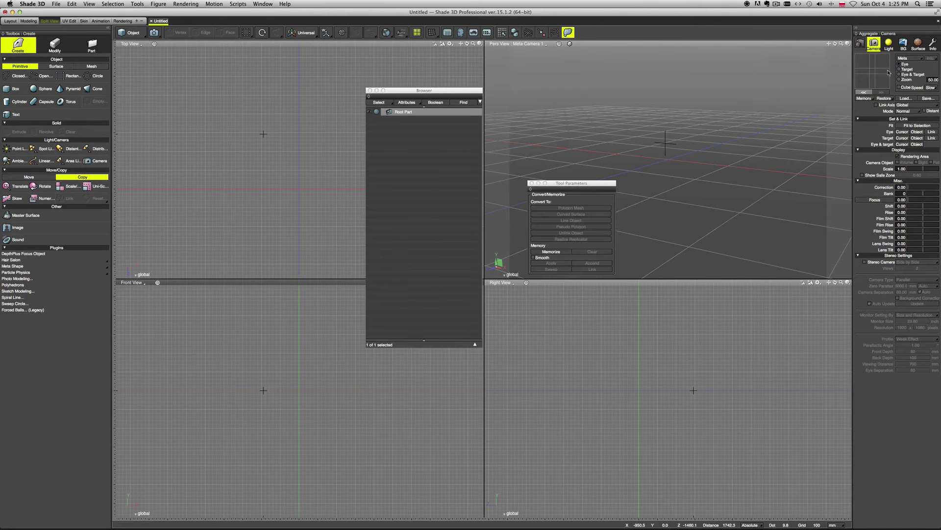
left_click_drag(905, 35, 699, 134)
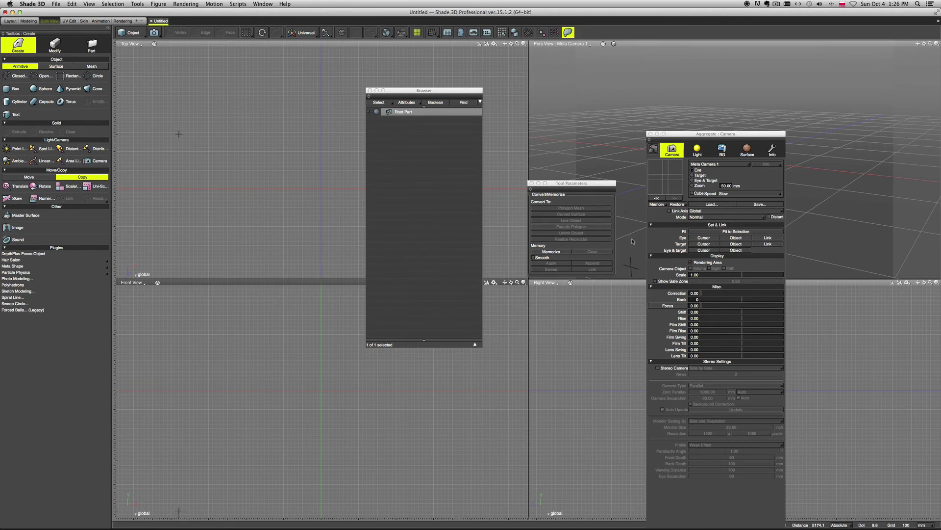
left_click_drag(687, 135, 253, 57)
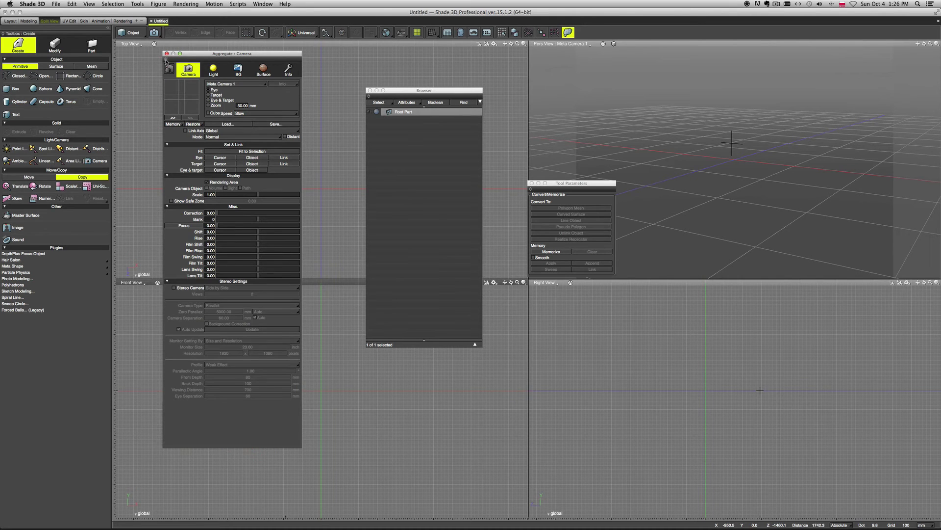
left_click(166, 59)
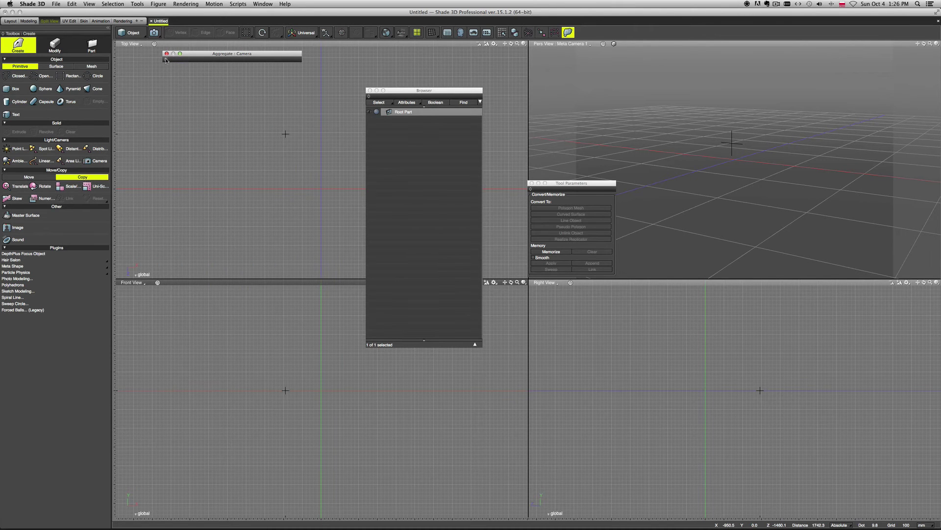
left_click(166, 59)
left_click(166, 59)
left_click(166, 59)
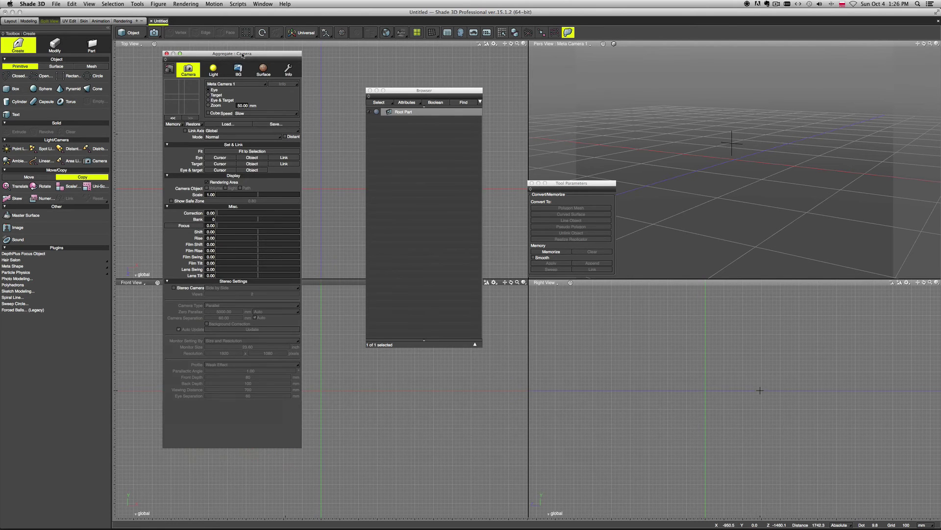
Dock the Camera Aggregate panel along the right edge and widen it
left_click_drag(242, 56, 745, 95)
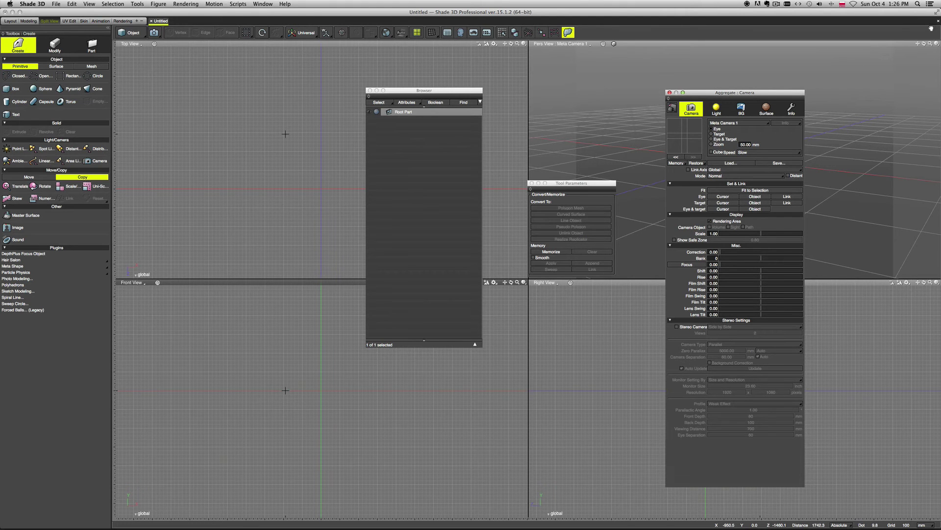
mouse_move(938, 37)
left_click_drag(938, 39, 939, 39)
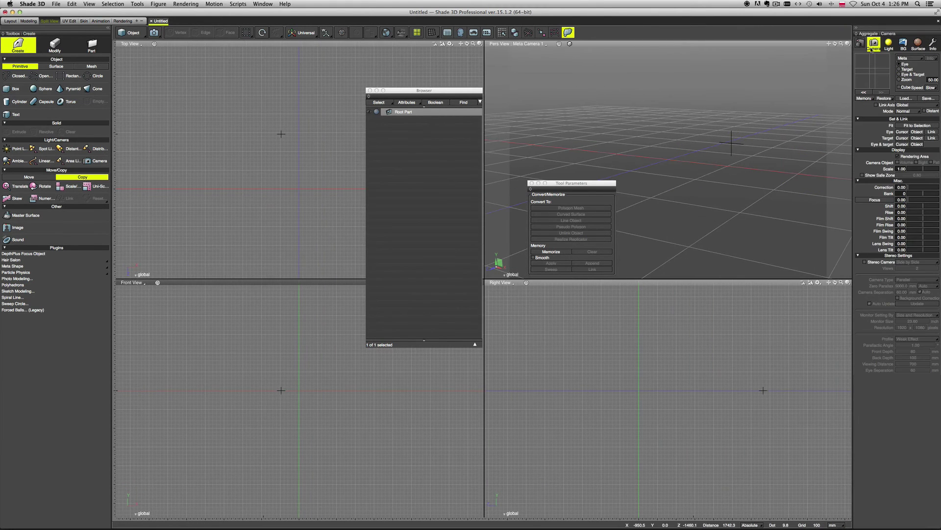
left_click_drag(853, 55, 825, 55)
Dock Tool Parameters below the Camera panel and the Browser above it, giving the Browser more height
left_click_drag(604, 183, 880, 39)
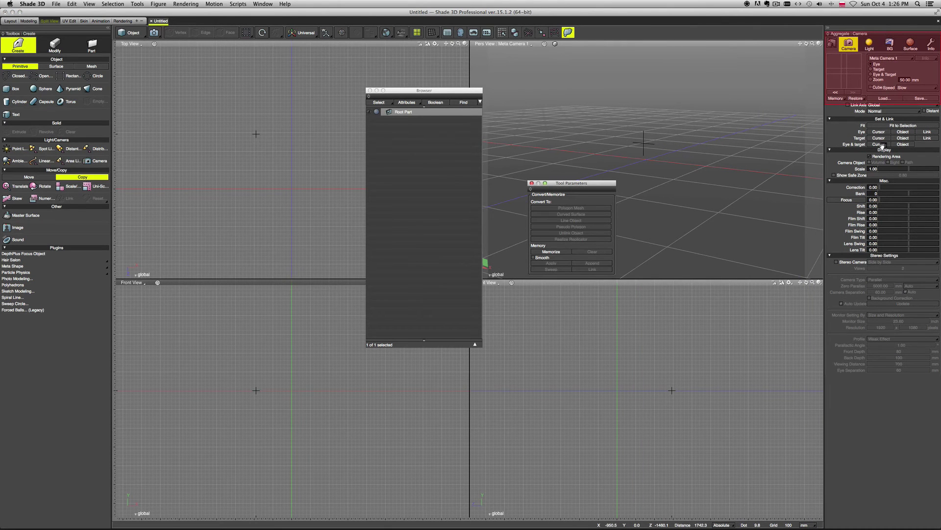
left_click_drag(881, 168, 888, 528)
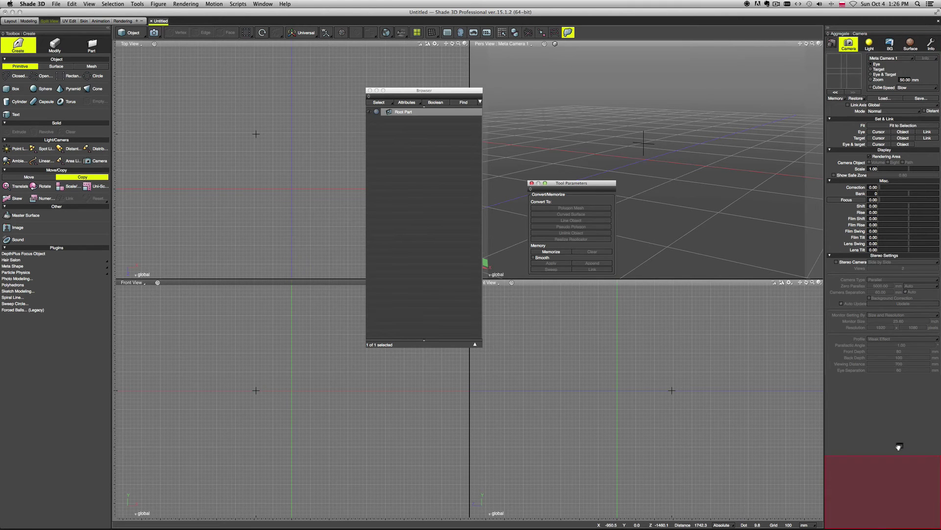
left_click_drag(899, 467, 872, 385)
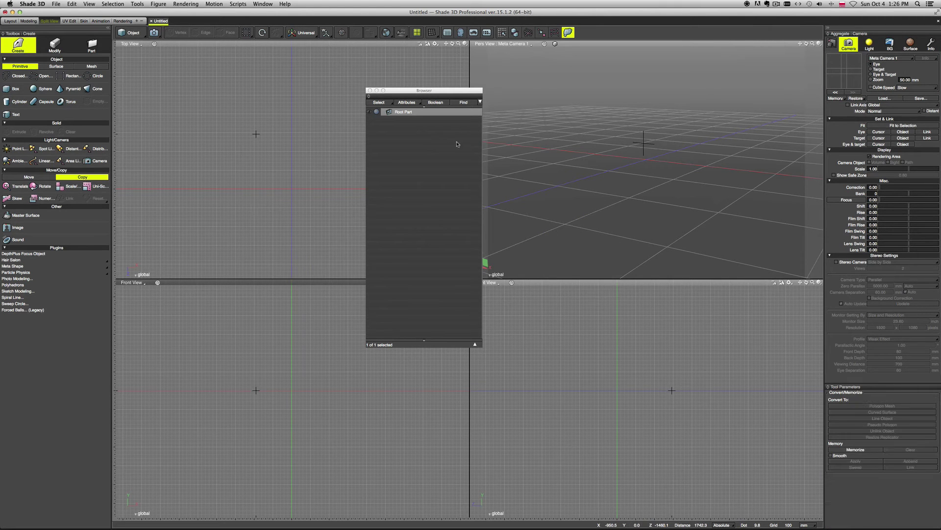
left_click_drag(421, 92, 847, 24)
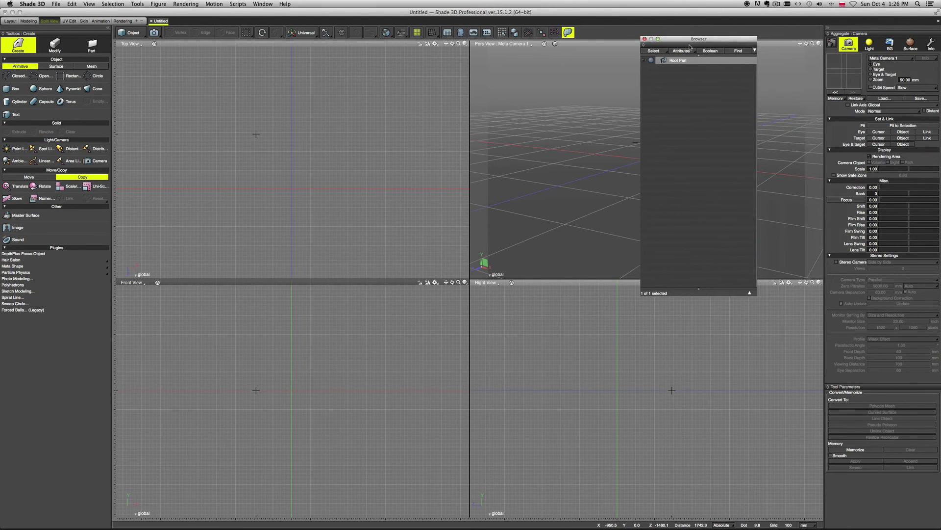
left_click_drag(743, 50, 904, 35)
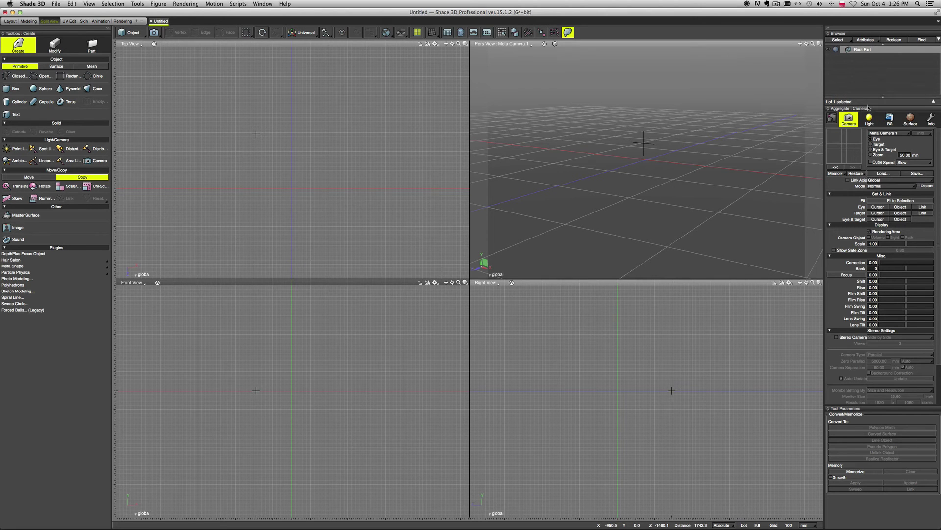
left_click_drag(876, 107, 877, 214)
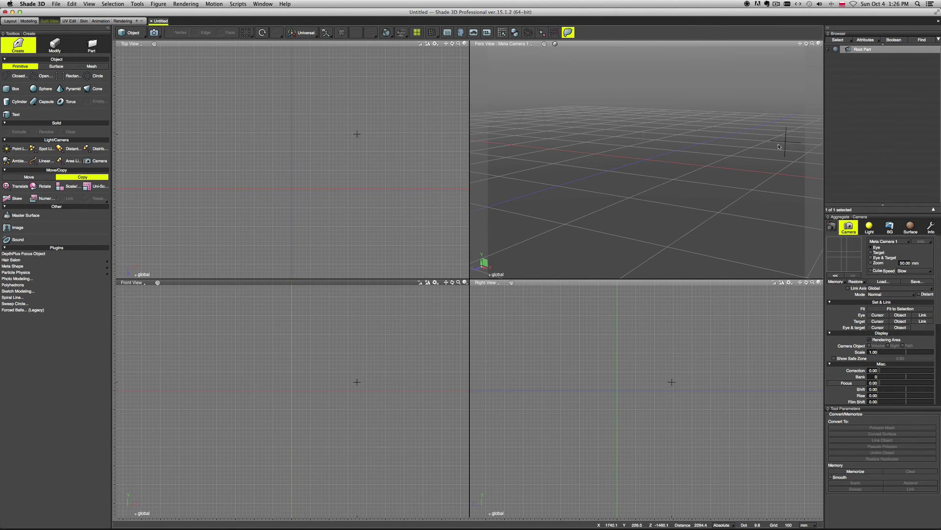
Move the 3D cursor around the Top, Front and perspective views, returning it to its start
left_click(449, 134)
left_click(304, 134)
left_click(304, 310)
left_click(603, 180)
left_click(256, 134)
left_click(57, 51)
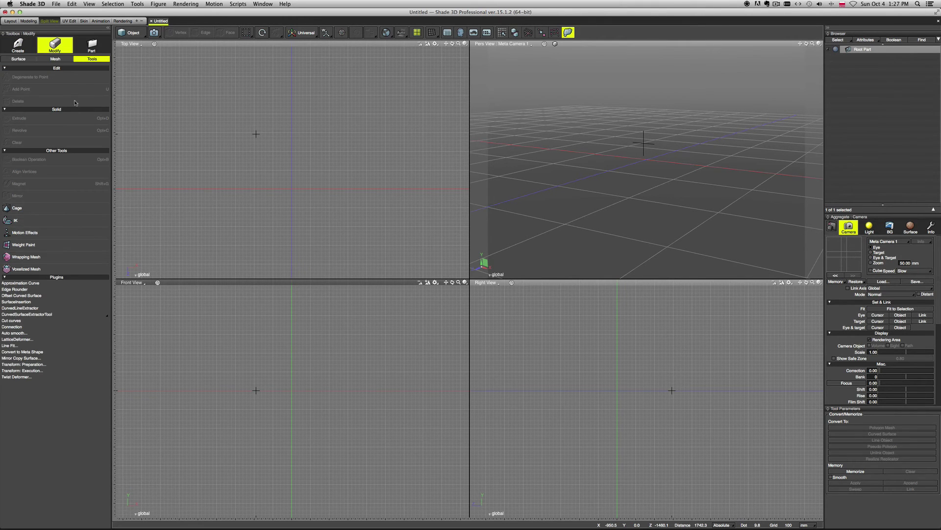
left_click(92, 45)
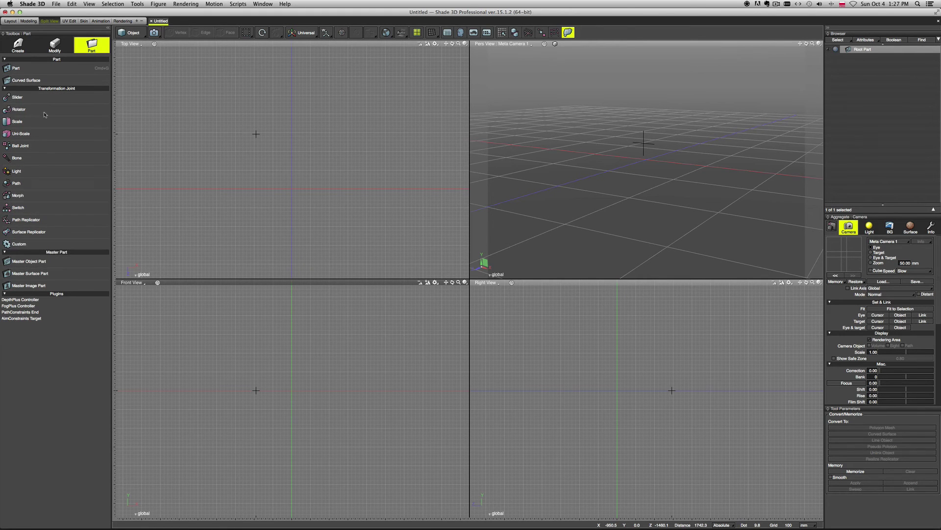
left_click(18, 45)
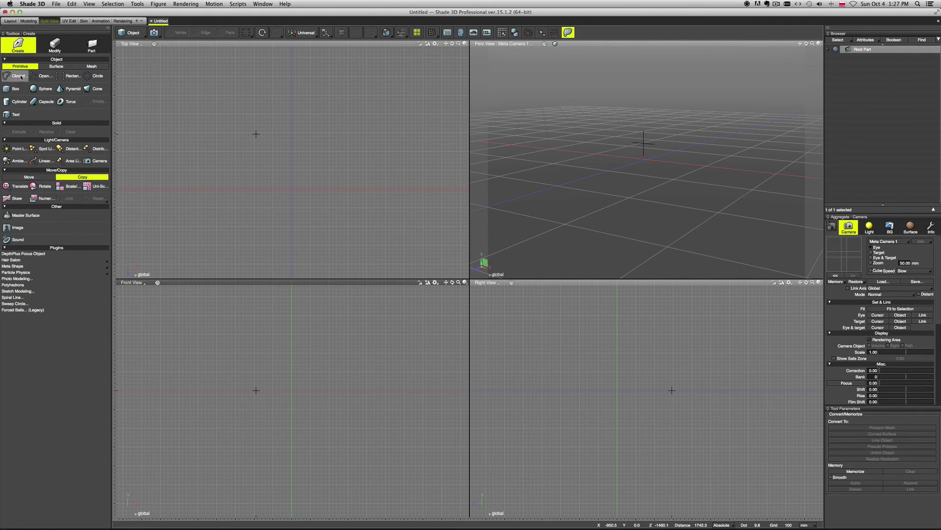
left_click(55, 67)
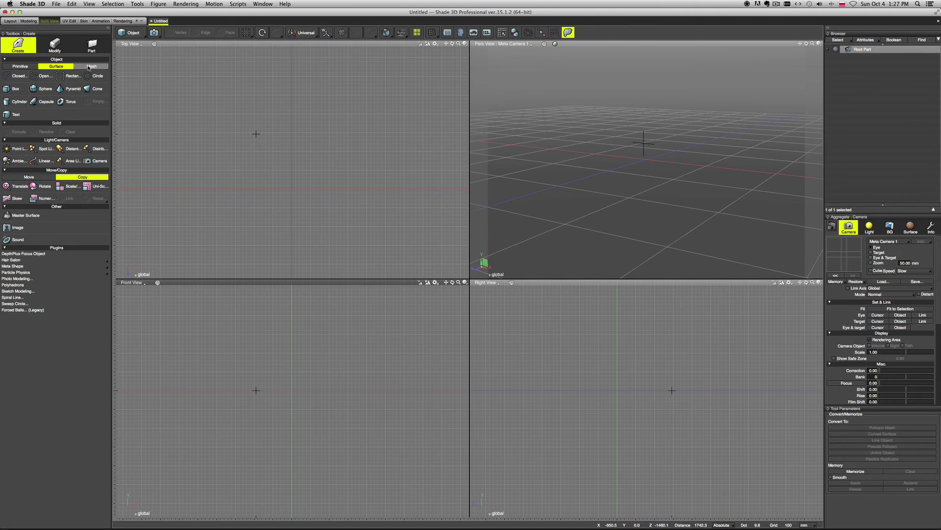
left_click(92, 66)
left_click(20, 66)
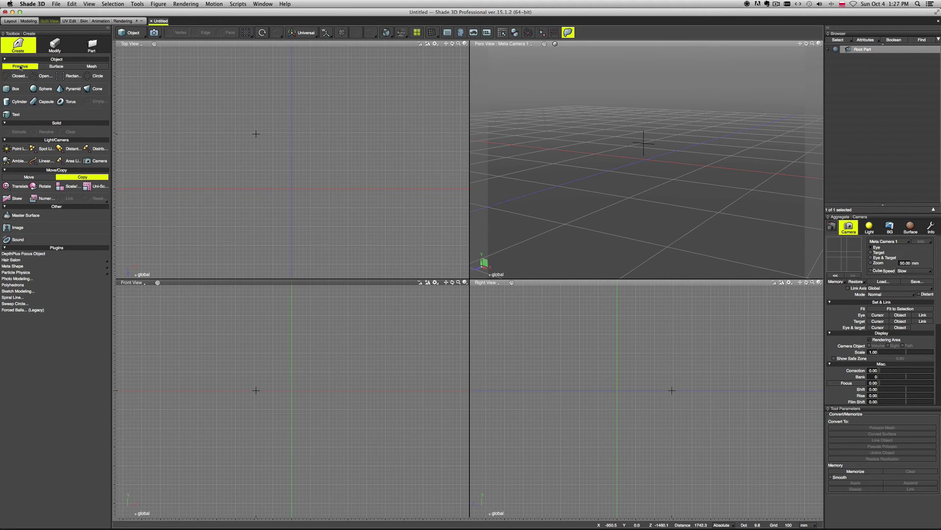
left_click(30, 177)
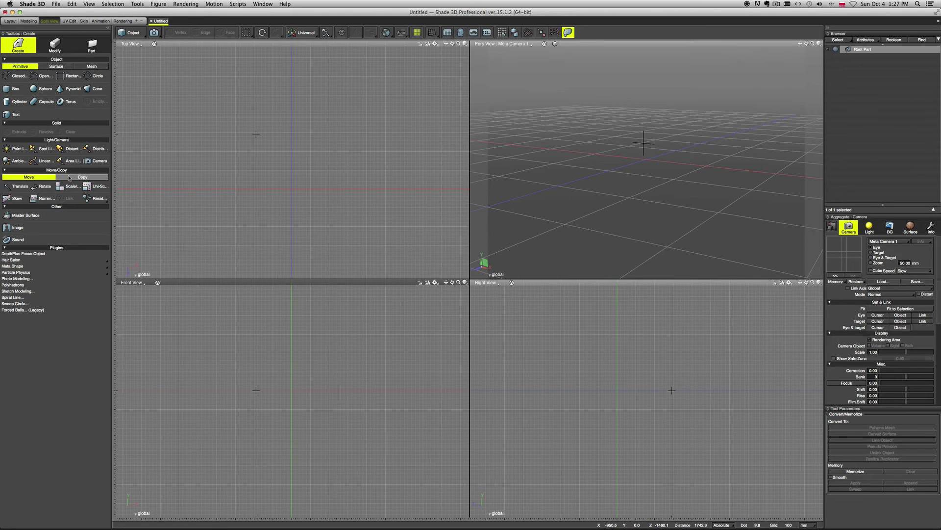
left_click(72, 178)
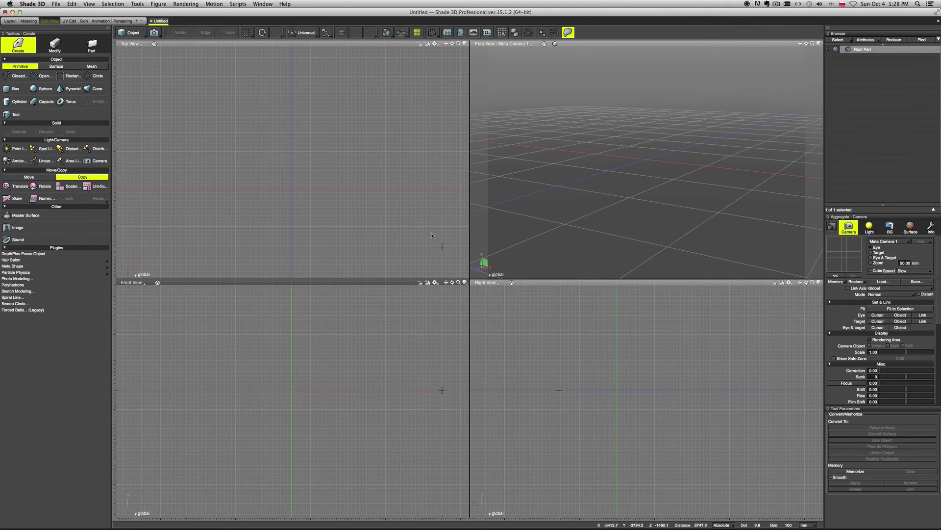
Look through the toolbar's viewport layout, selection mode and manipulator mode popups
left_click(417, 33)
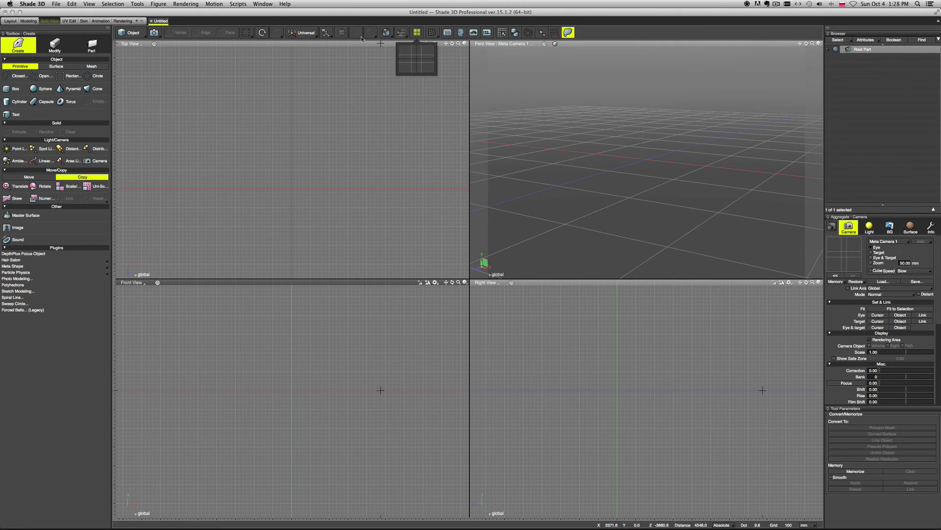
left_click(249, 35)
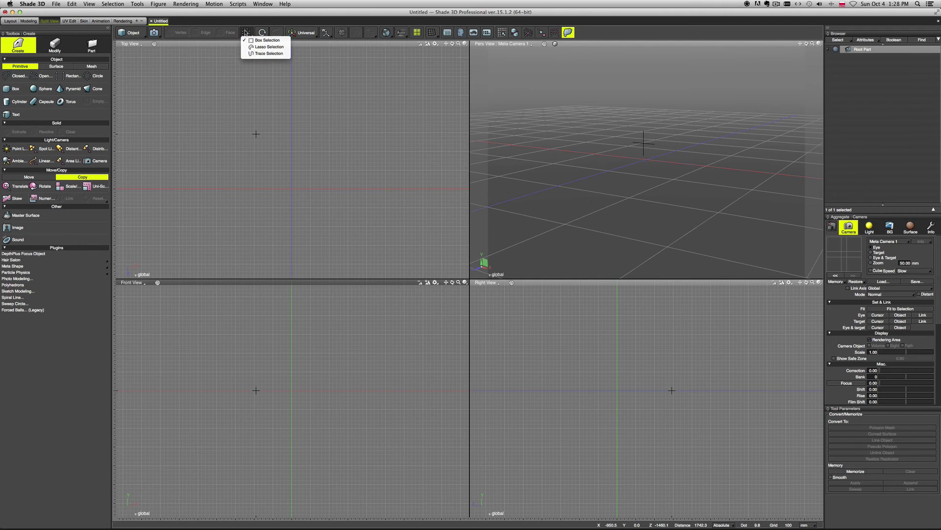
left_click(246, 33)
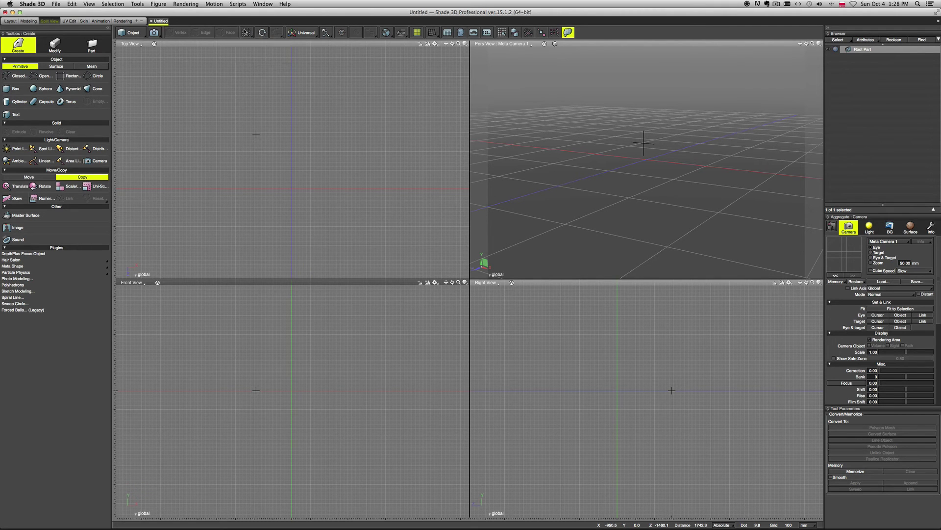
left_click(263, 33)
left_click_drag(257, 159, 277, 128)
left_click(265, 35)
left_click(308, 34)
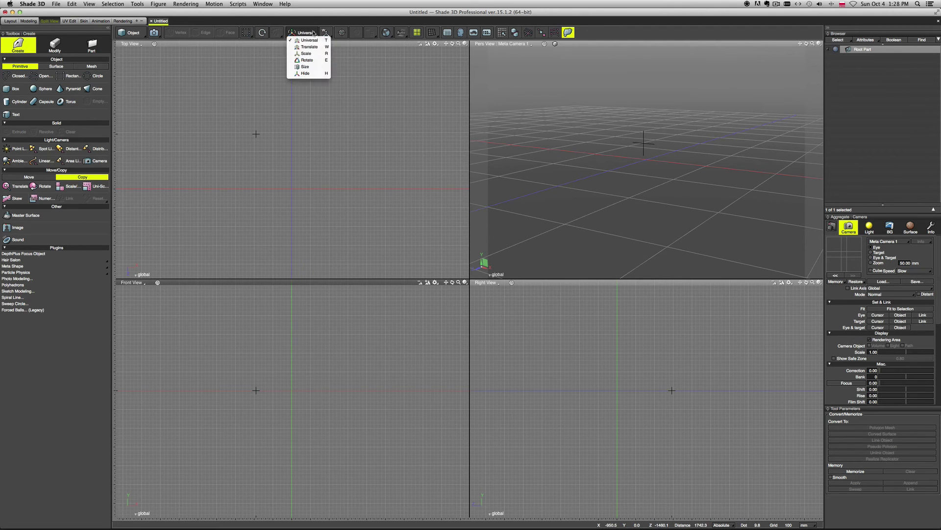
left_click(347, 34)
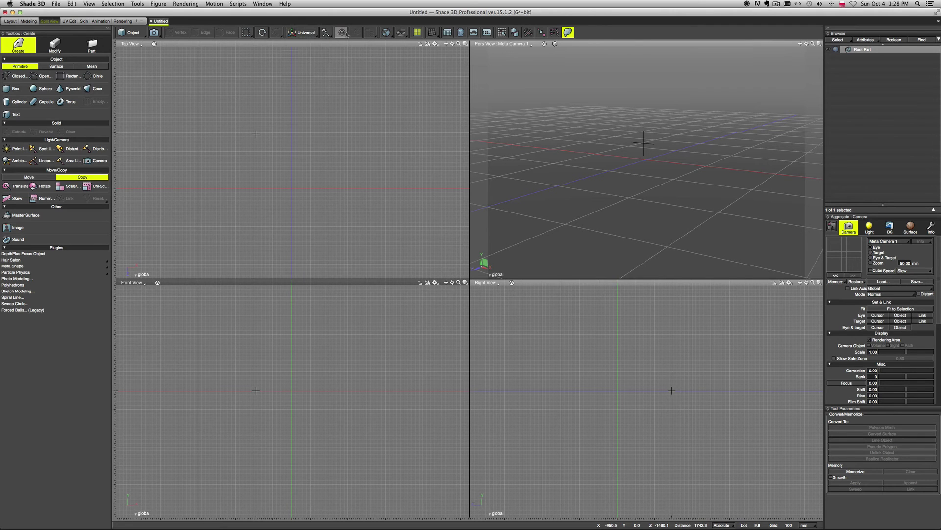
Check the wireframe display modes, then open the ShadeExplorer catalog showing the Kitbash parts
left_click(436, 36)
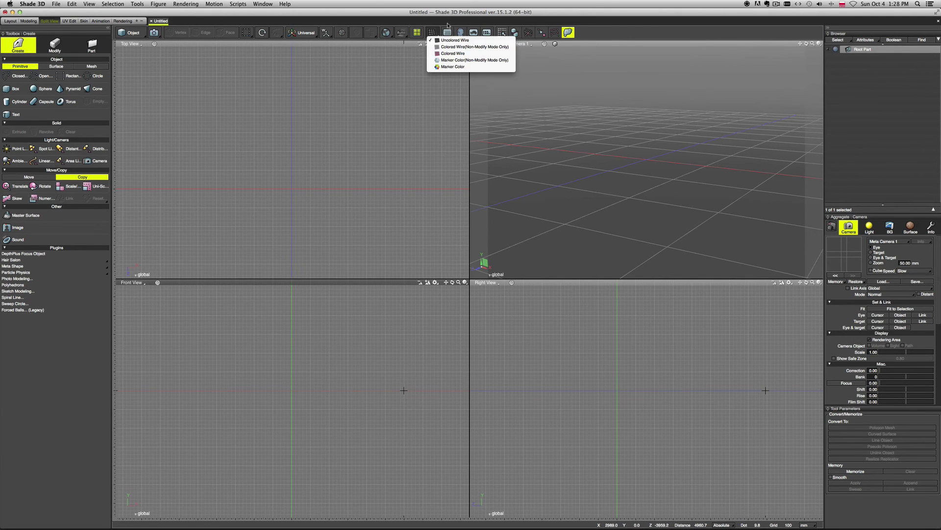
left_click(448, 29)
left_click(448, 33)
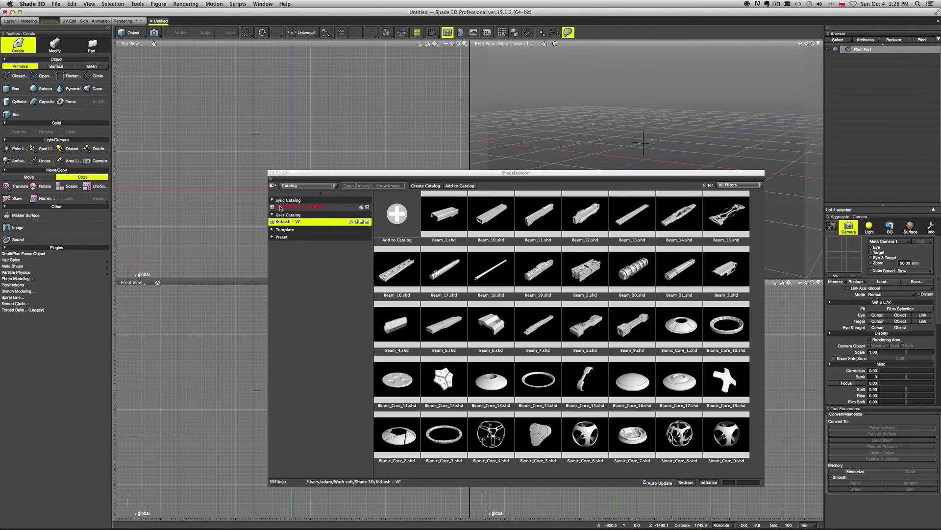
Close ShadeExplorer, then open, move and close the 3D Printing Assistant twice
left_click(272, 173)
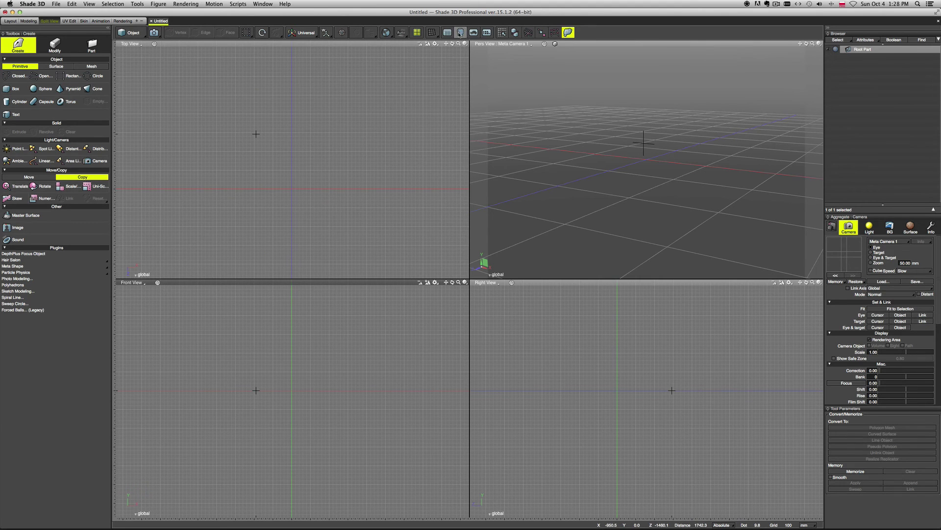
left_click(460, 32)
left_click_drag(541, 142, 533, 112)
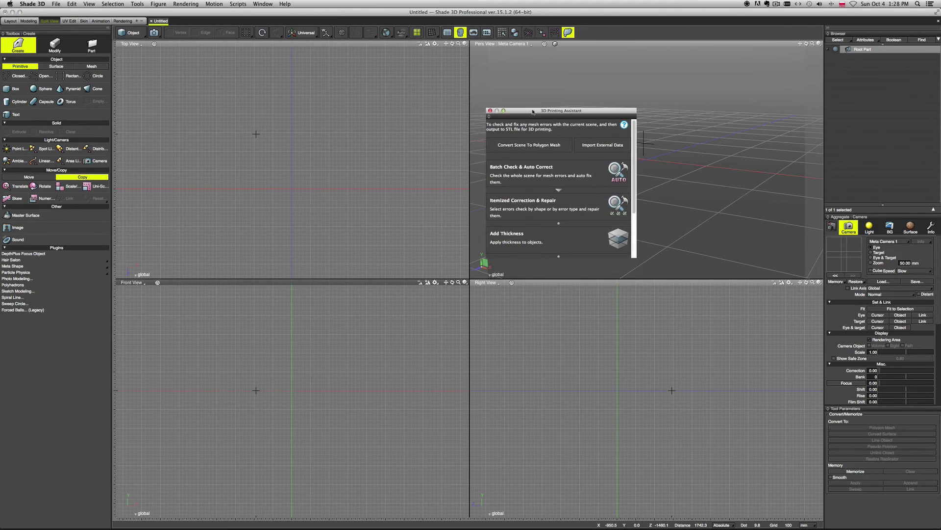
left_click(490, 111)
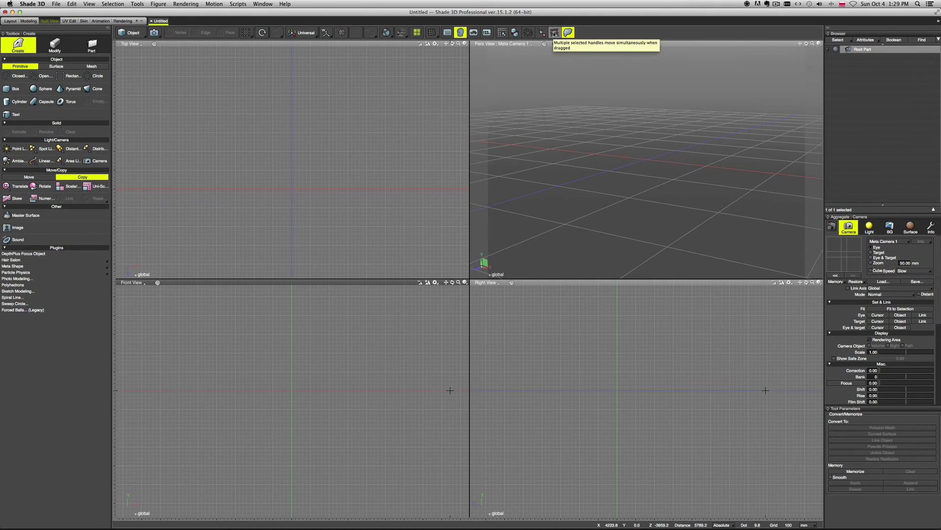
left_click(473, 33)
left_click(490, 111)
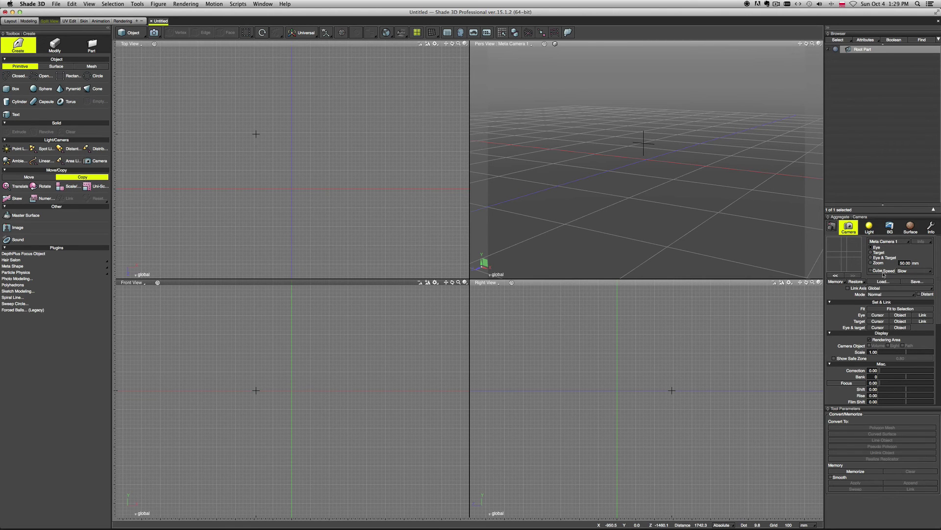
Show the distant light's attributes in the Aggregate panel
scroll(891, 292, "down", 2)
scroll(891, 293, "down", 4)
scroll(876, 290, "up", 6)
left_click(869, 230)
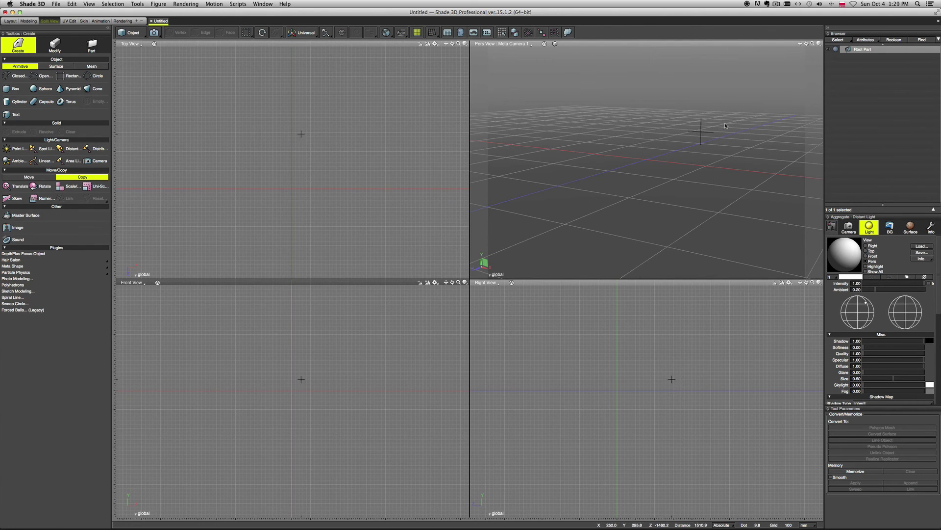
left_click_drag(715, 153, 708, 161)
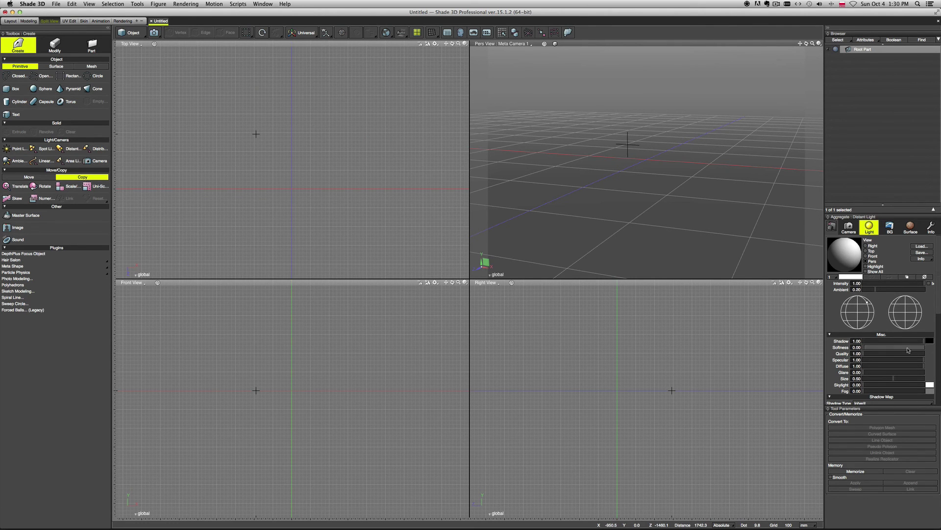
Scroll through the light's shadow, sun and physical sky sections, then show the BG tab
scroll(908, 352, "down", 5)
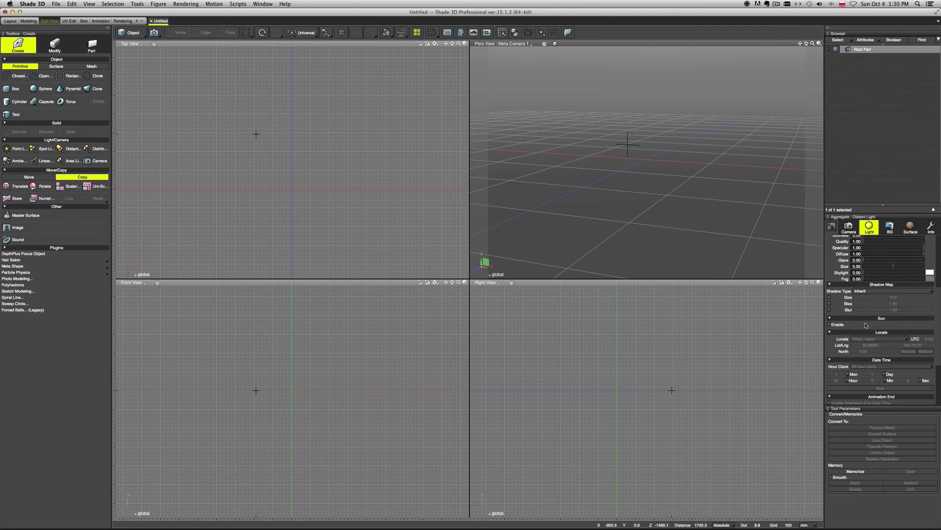
scroll(886, 323, "down", 1)
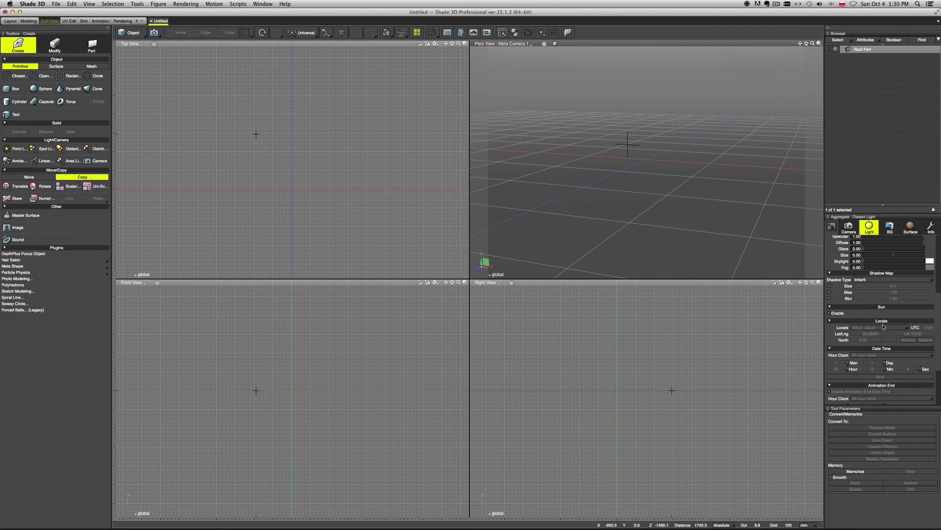
scroll(884, 327, "down", 3)
scroll(861, 368, "down", 2)
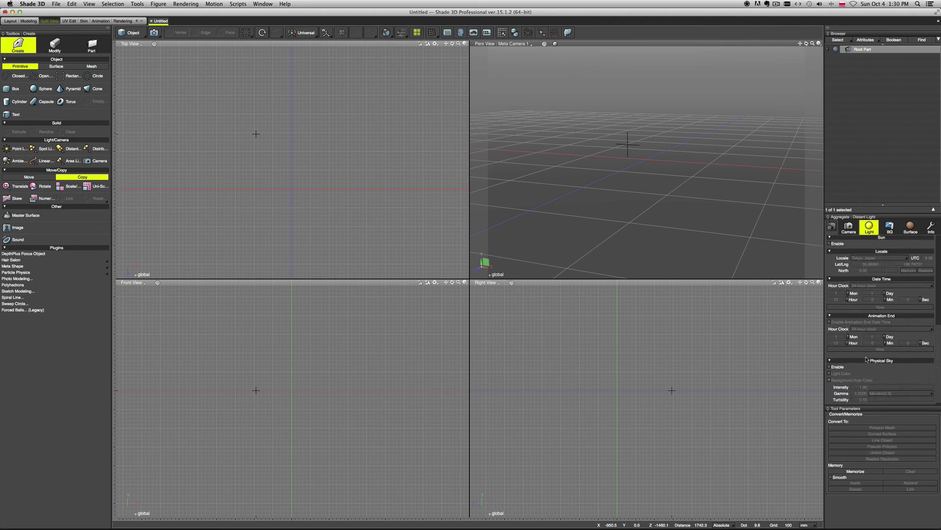
scroll(897, 345, "up", 3)
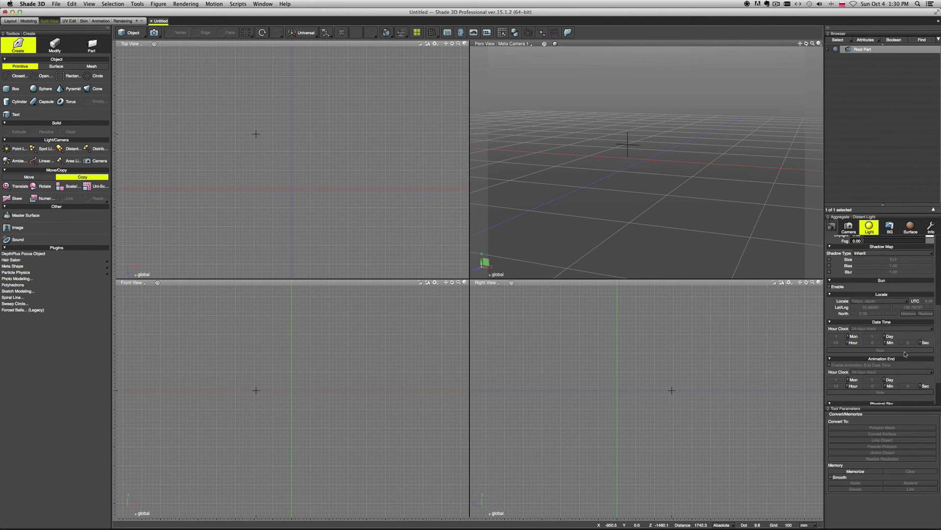
scroll(901, 351, "down", 3)
scroll(901, 337, "down", 5)
left_click(890, 228)
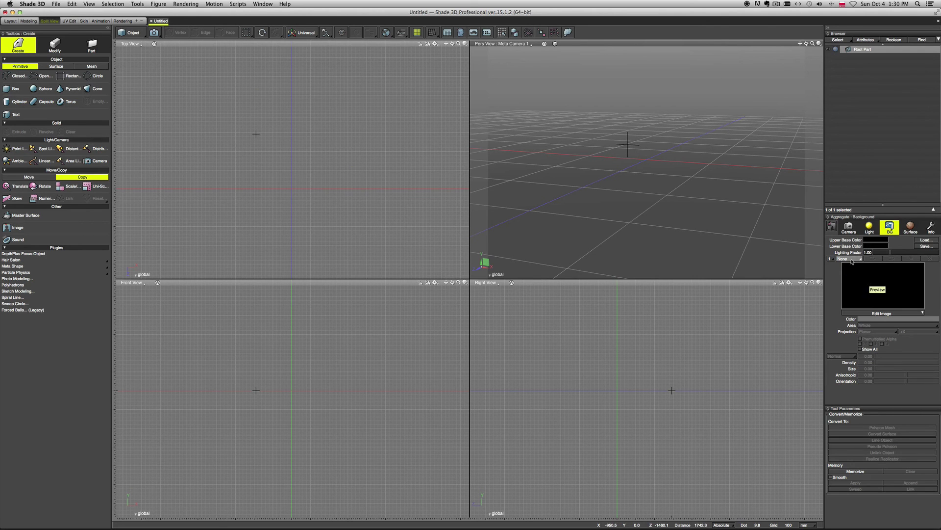
Leave the background pattern at None and show the Surface tab with its sphere preview
left_click(856, 259)
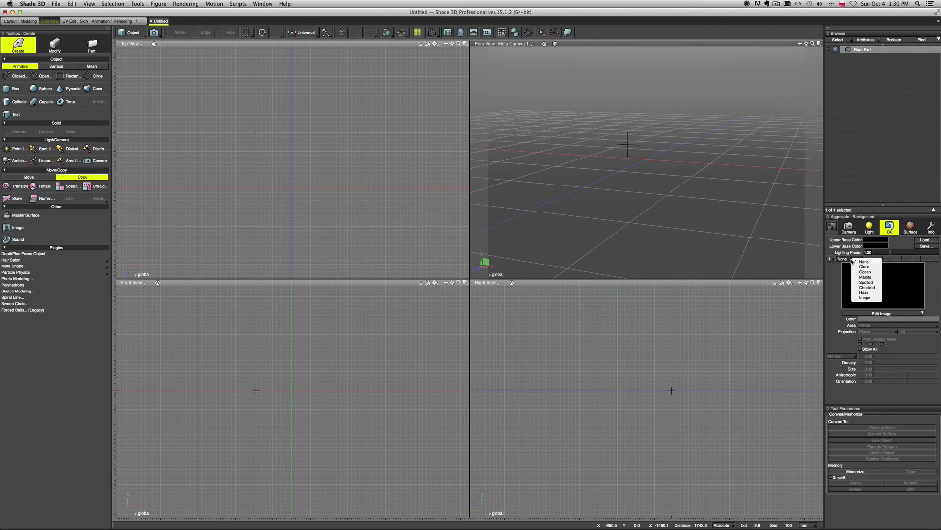
left_click(835, 298)
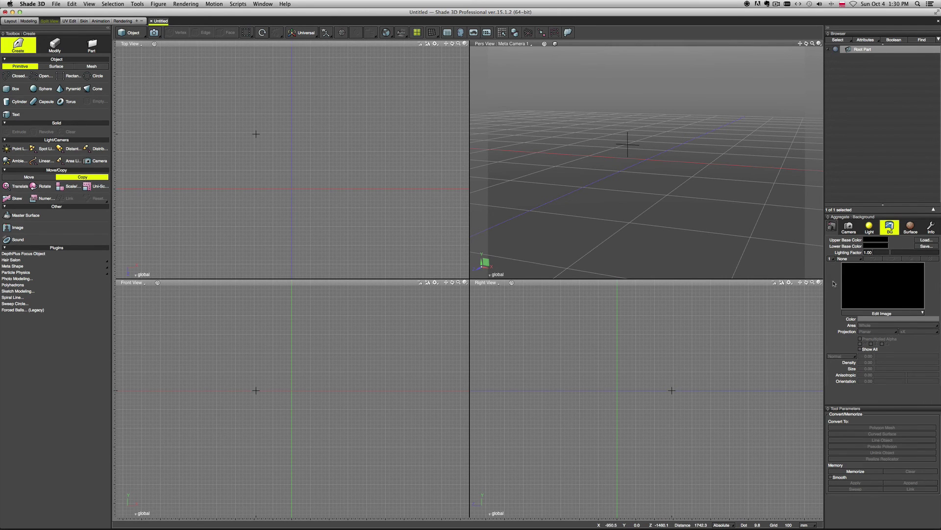
left_click(910, 227)
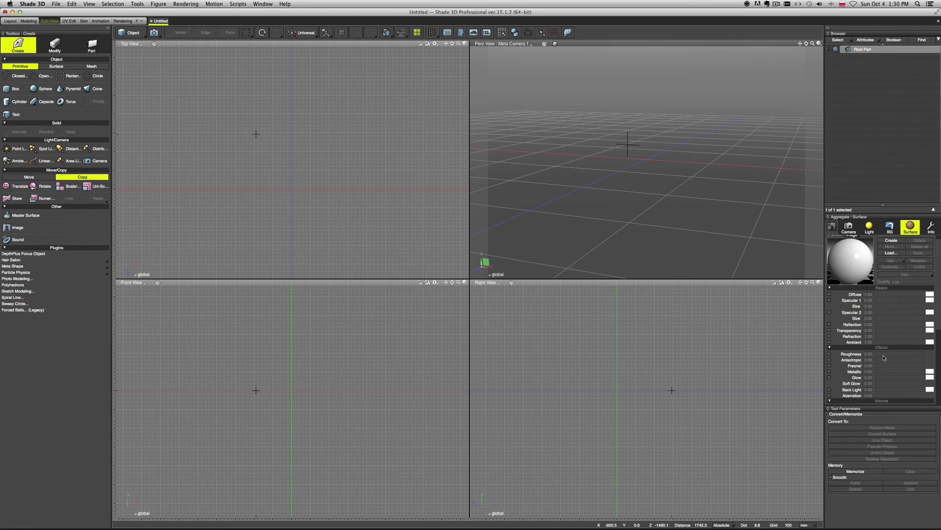
Review the Surface attributes, then show the Root Part's bounding box and identity transformation matrix
scroll(883, 358, "up", 2)
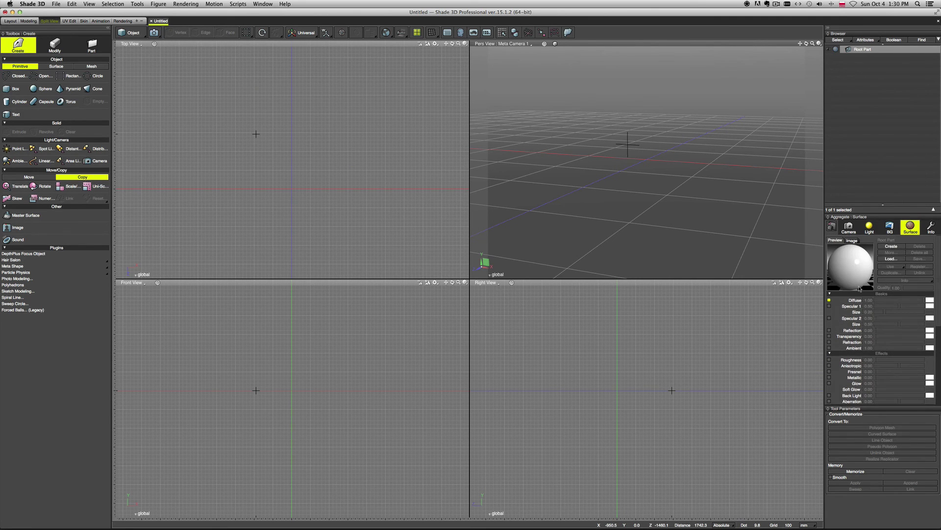
scroll(876, 308, "down", 5)
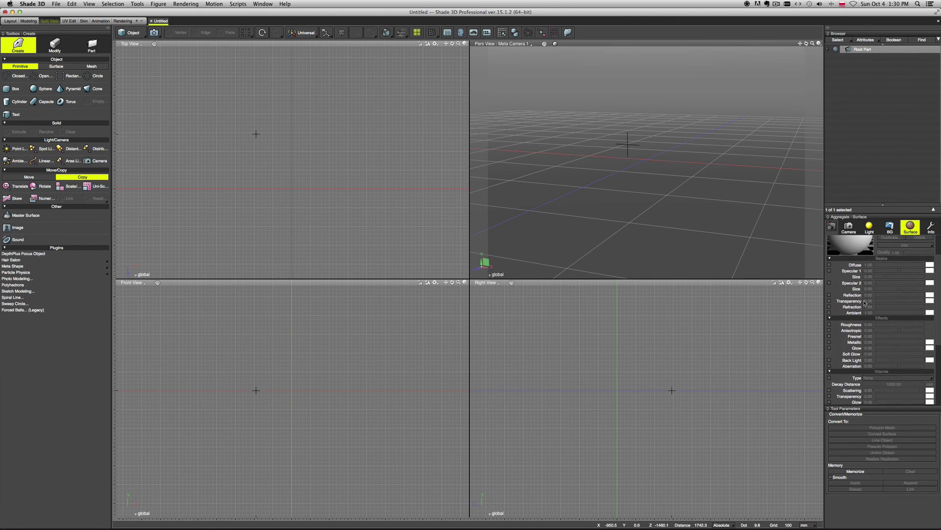
scroll(866, 326, "down", 4)
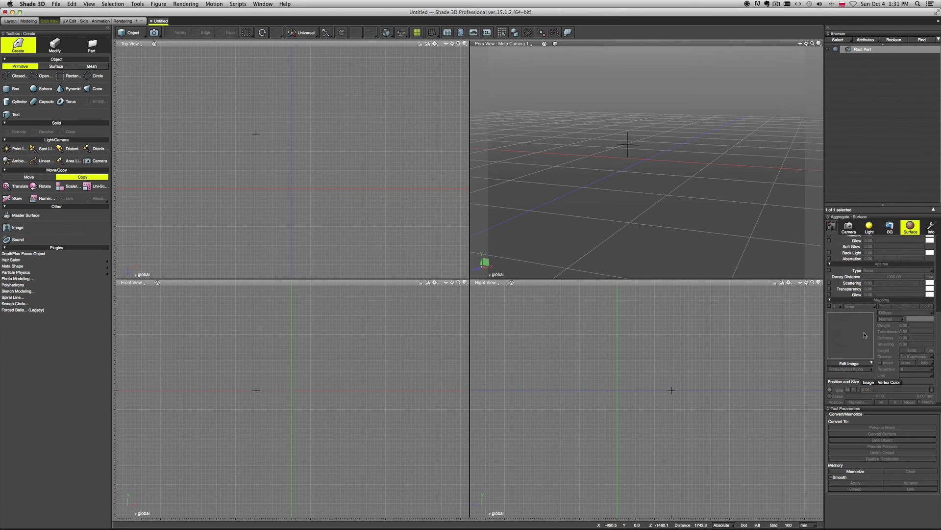
scroll(865, 335, "down", 1)
scroll(880, 335, "up", 9)
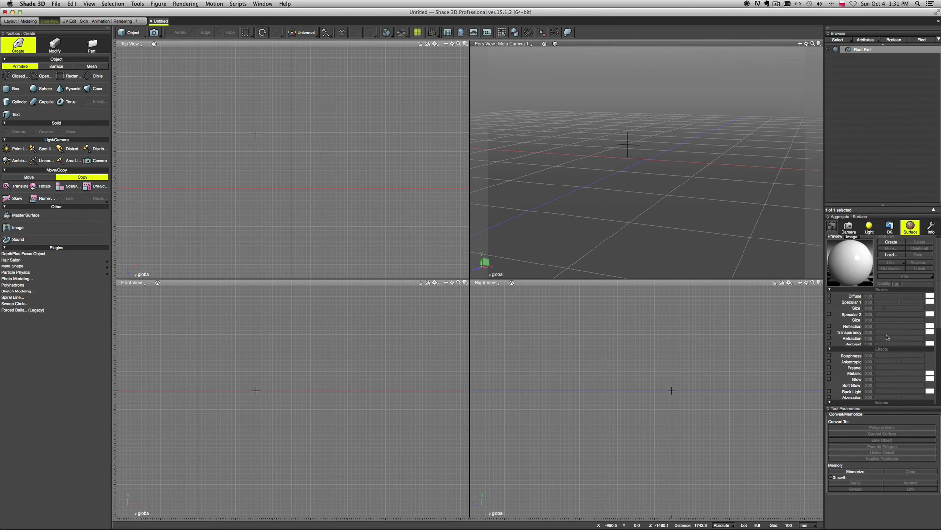
left_click(932, 229)
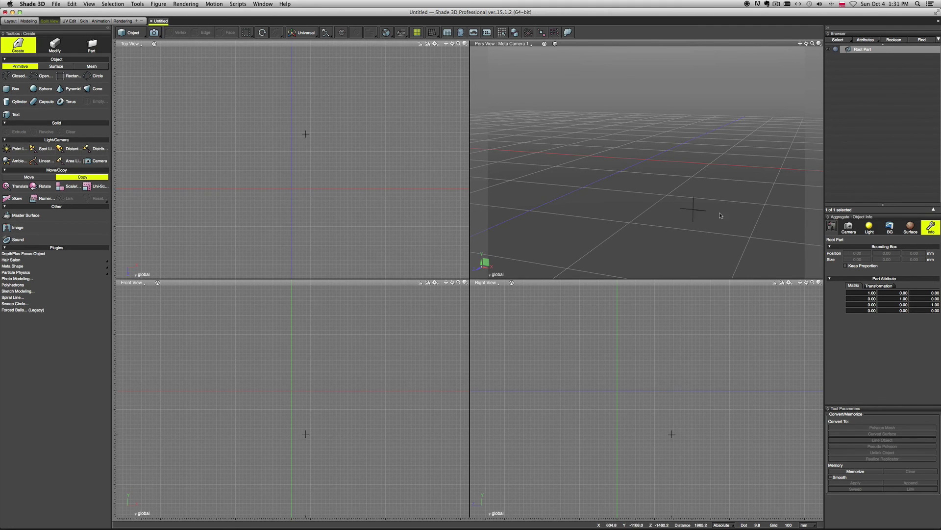
Revisit the distant light's attributes, return to the Root Part info, and choose the Box primitive
left_click(870, 229)
scroll(836, 246, "up", 4)
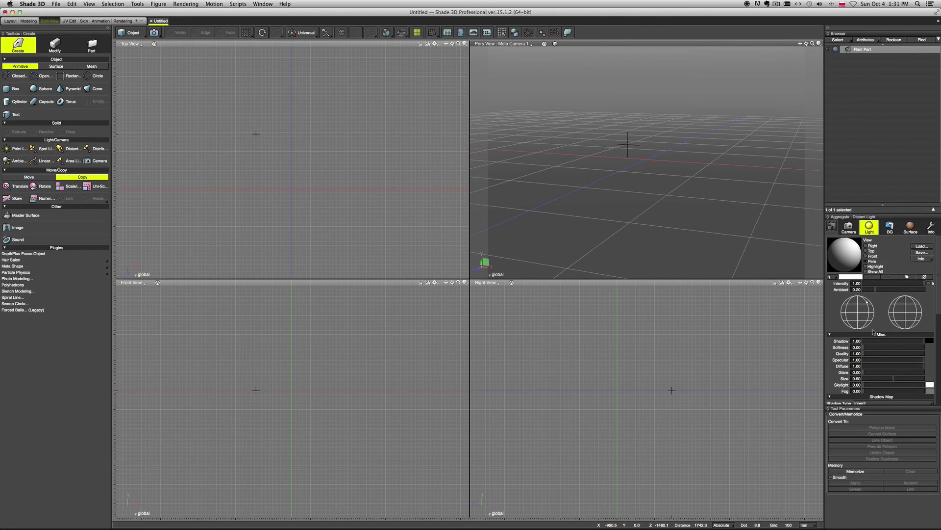
left_click(931, 228)
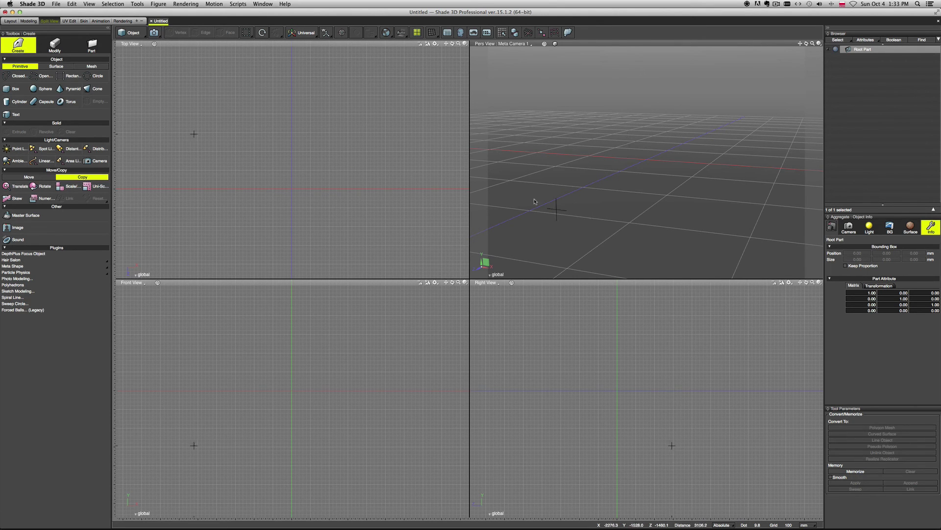
left_click(6, 88)
Show the Mesh creation tools, then drag the 3D cursor across the perspective grid and memorize it
left_click(60, 67)
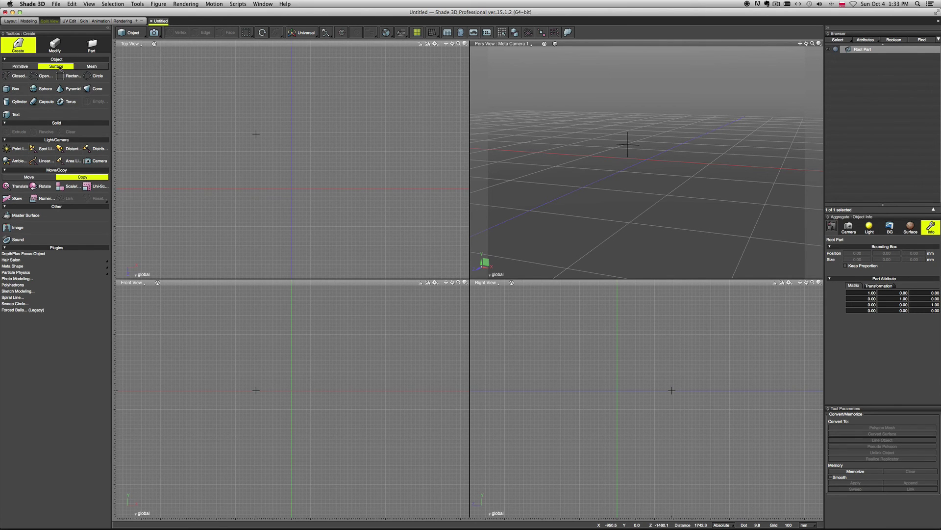
left_click(87, 68)
left_click(616, 154)
left_click_drag(616, 154, 627, 144)
left_click(847, 471)
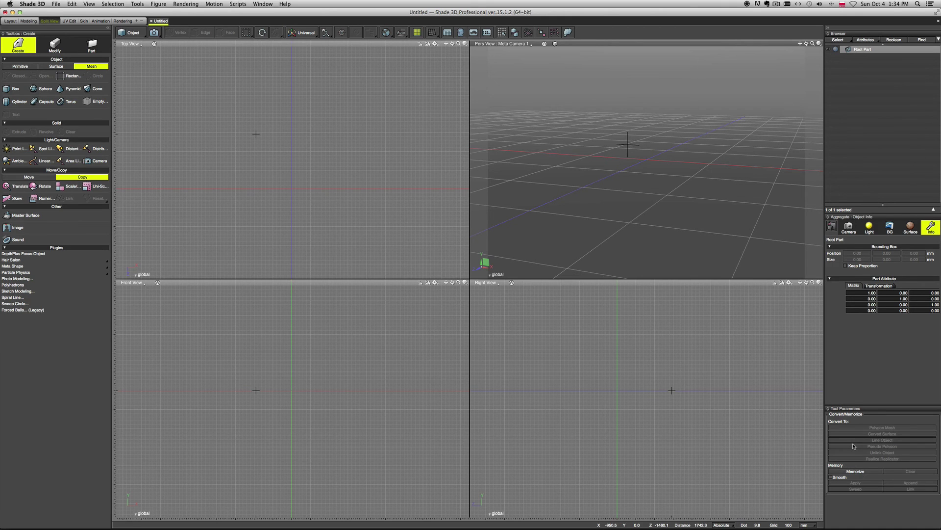
left_click_drag(663, 193, 667, 187)
middle_click_drag(666, 192, 674, 196)
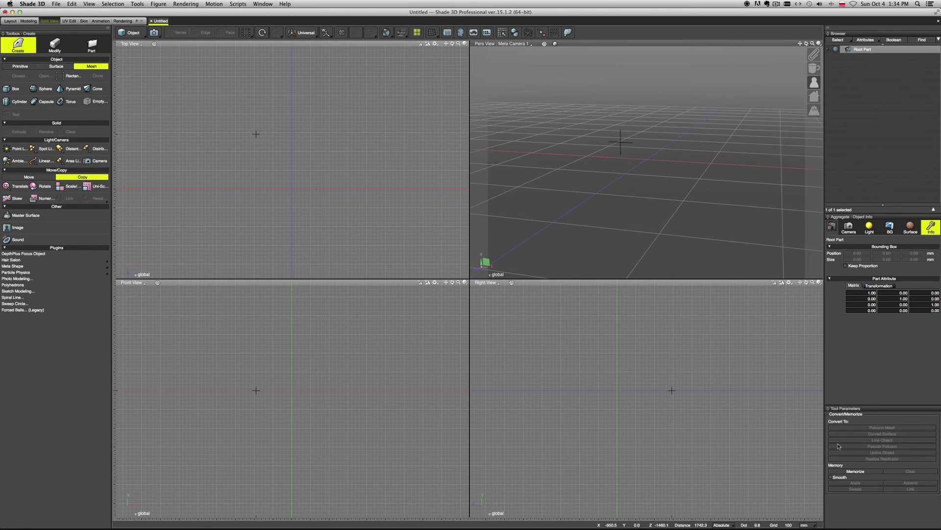